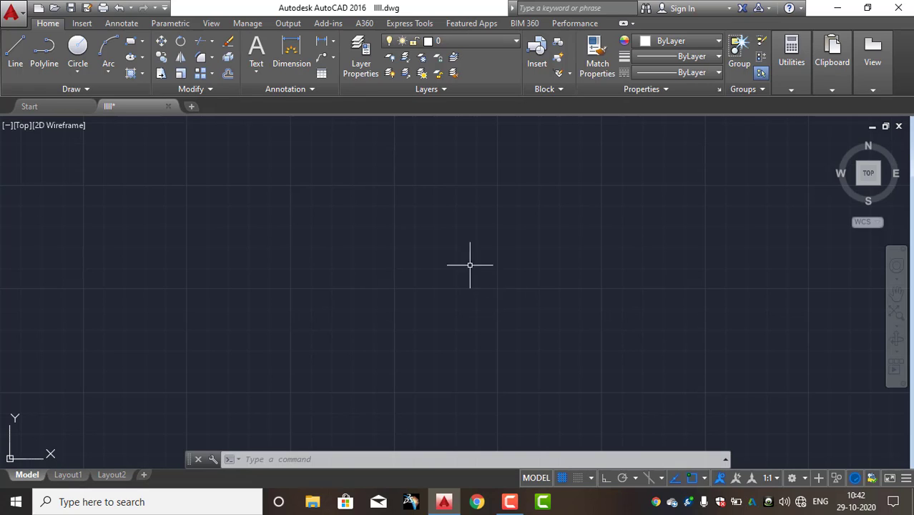
Set the rotation angle of the Rectangle command to 0 and leave the command without placing a rectangle.
text(REc)
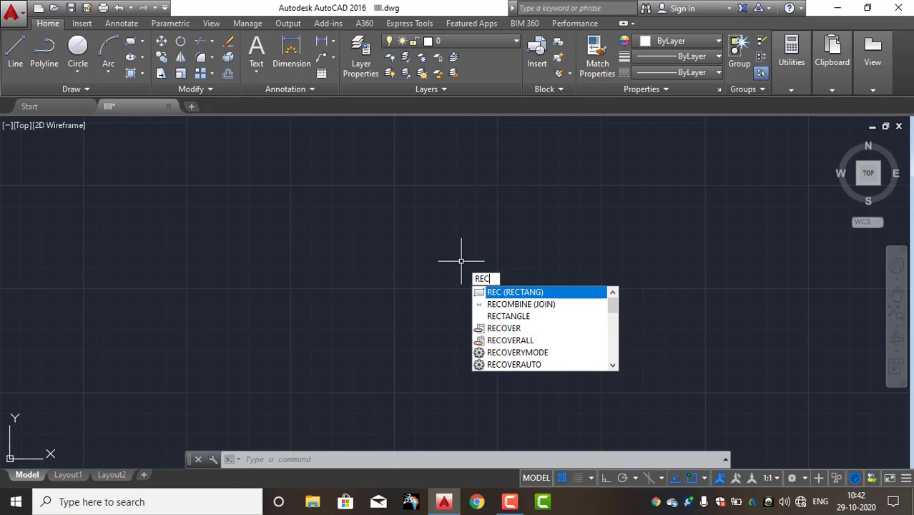
key(Return)
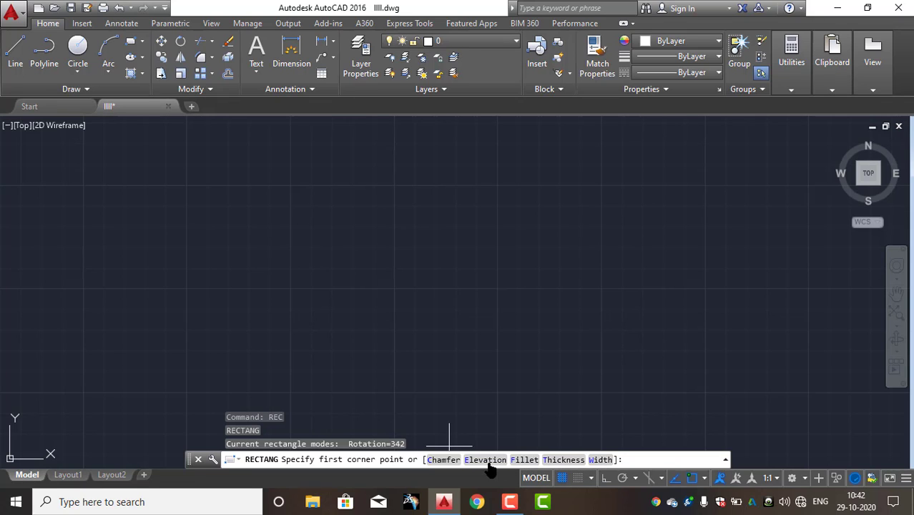
click(249, 209)
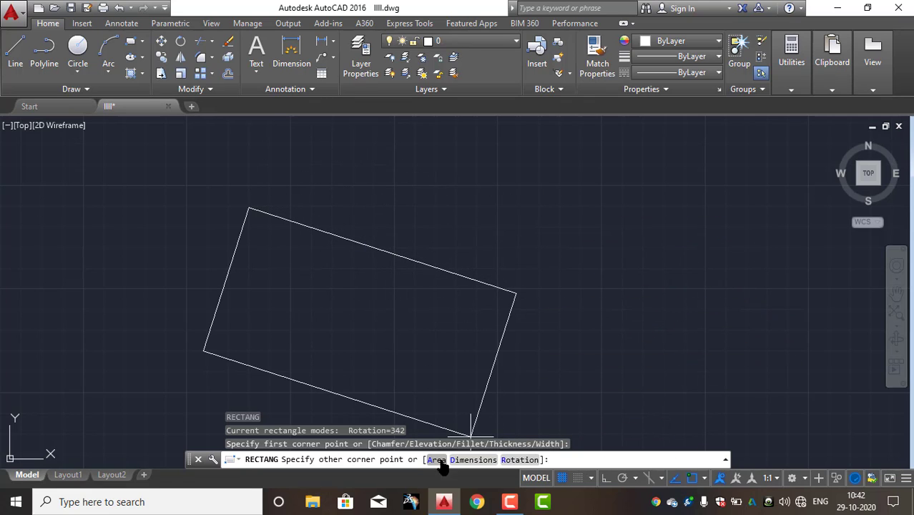
click(514, 459)
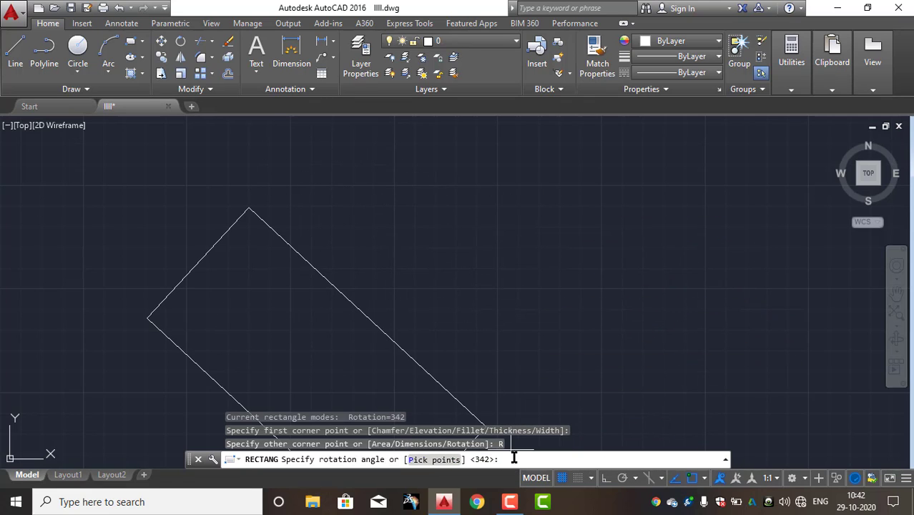
text(0)
key(Return)
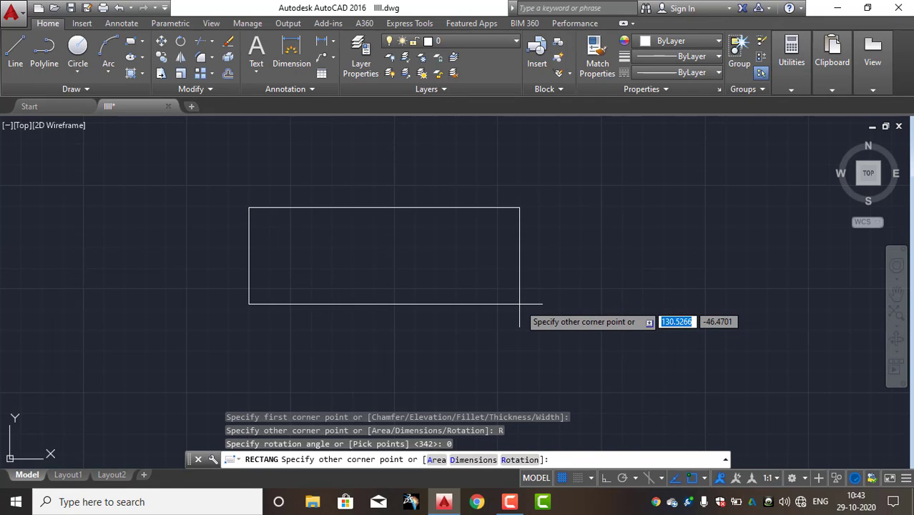
key(Escape)
Draw a rectangle 100 units long and 50 units high in the middle of the empty drawing.
text(rec)
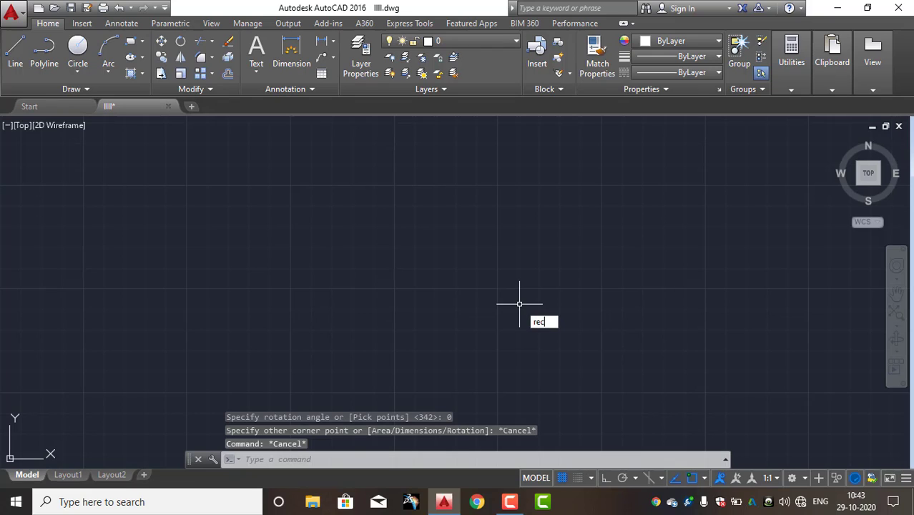
key(Return)
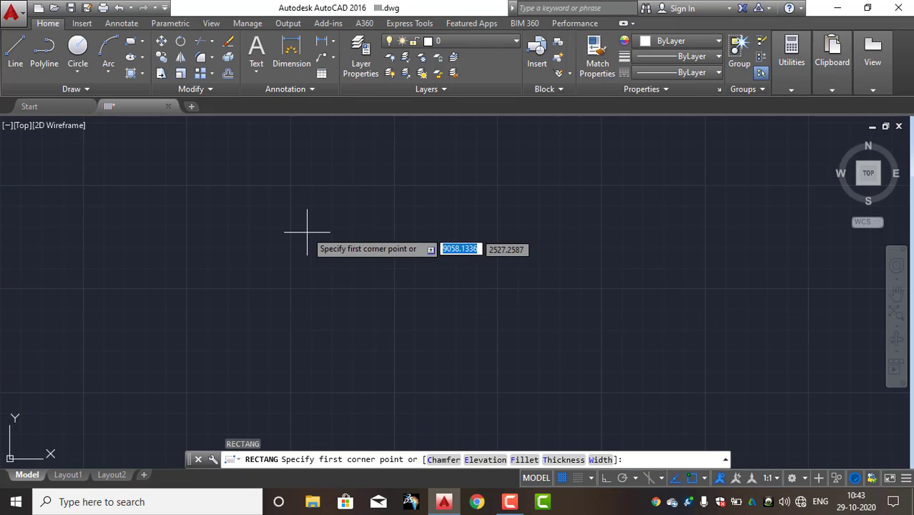
click(285, 202)
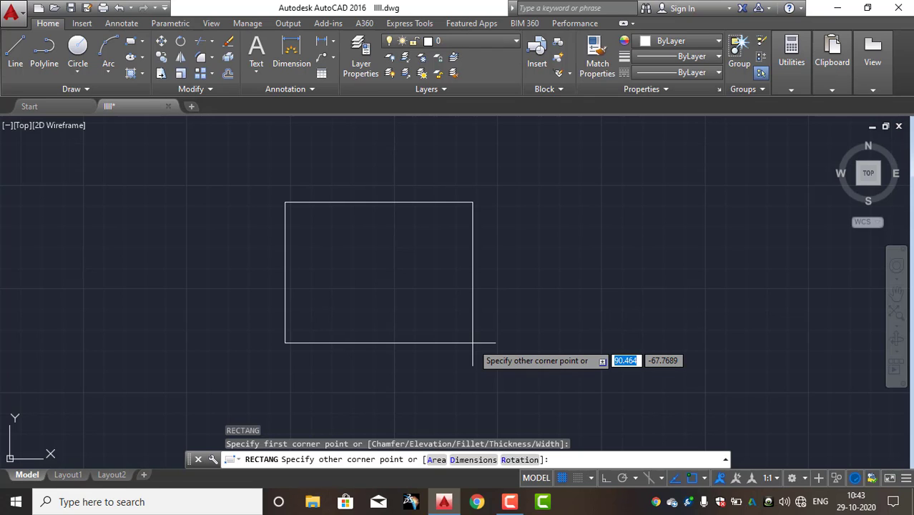
middle_drag(422, 176, 489, 280)
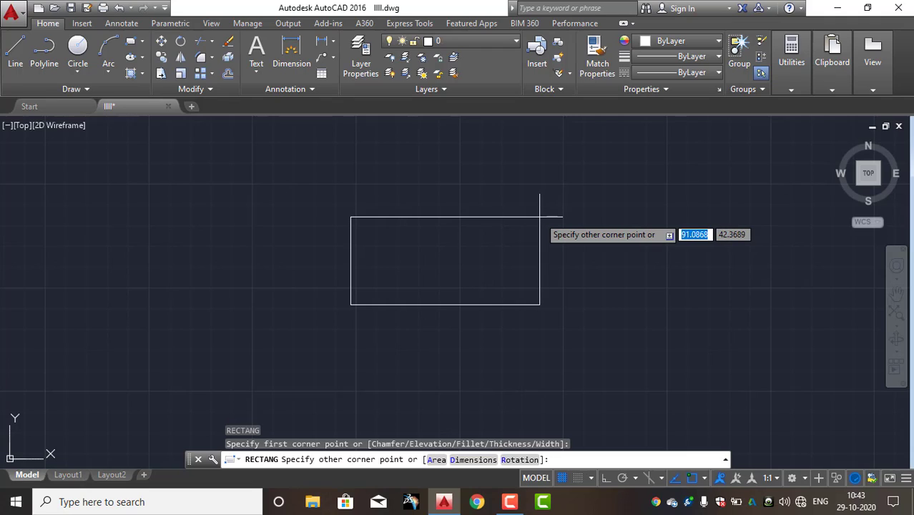
text(9)
drag(710, 237, 677, 235)
text(100)
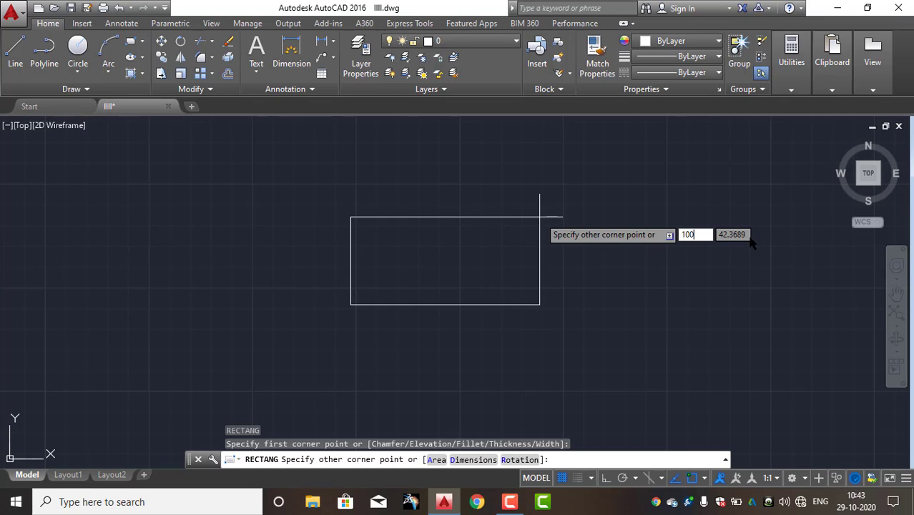
key(Tab)
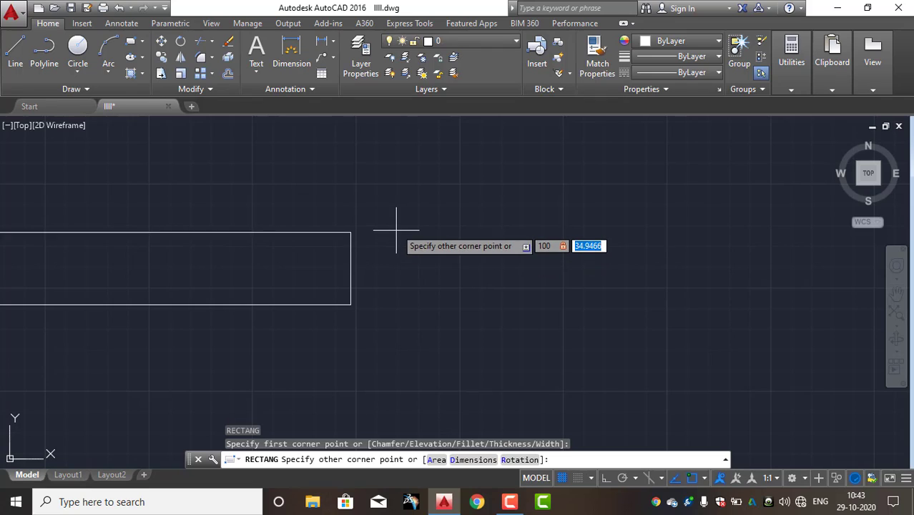
text(50)
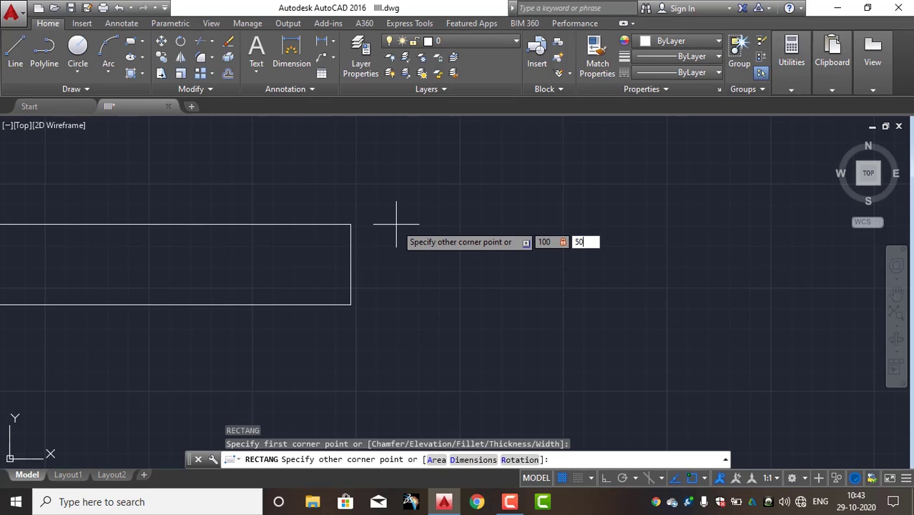
key(Return)
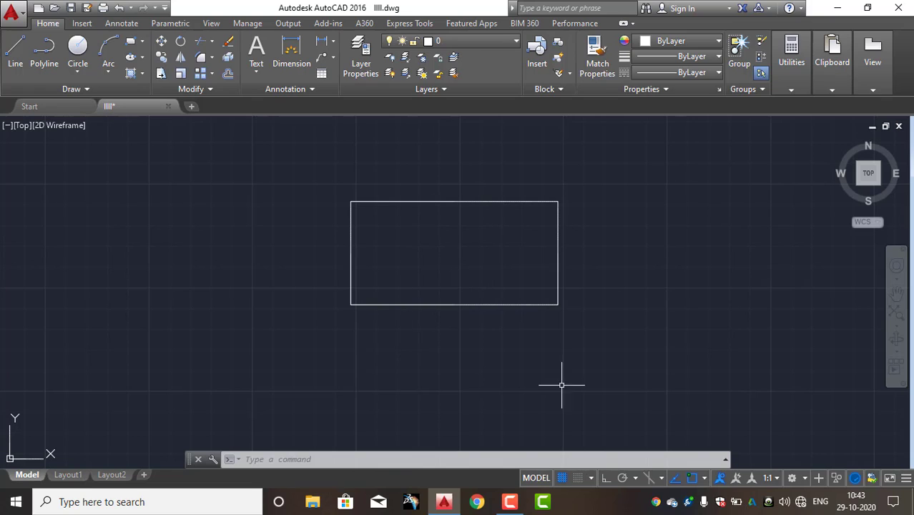
Draw a second rectangle just below the first one by area, with an area of 1000 and a length of 100.
text(rec)
key(Return)
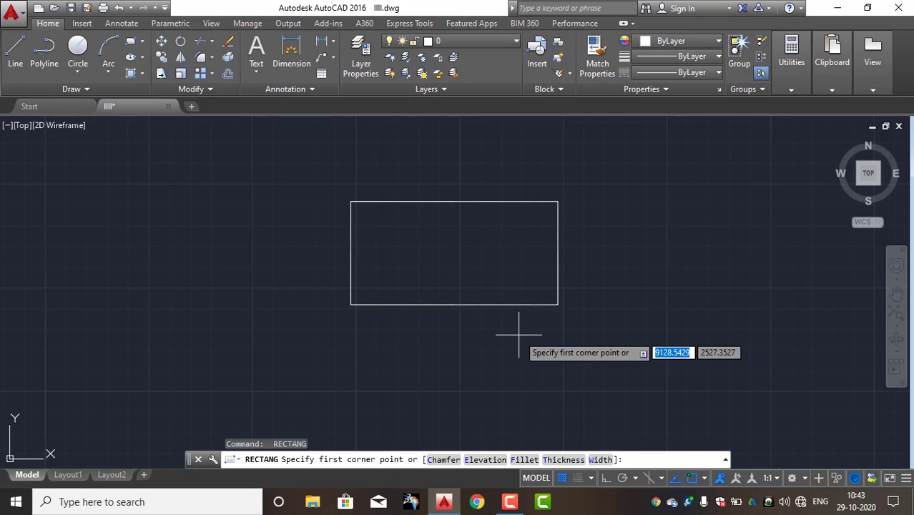
mouse_move(491, 337)
middle_down()
mouse_move(481, 329)
mouse_move(479, 292)
middle_up()
click(342, 299)
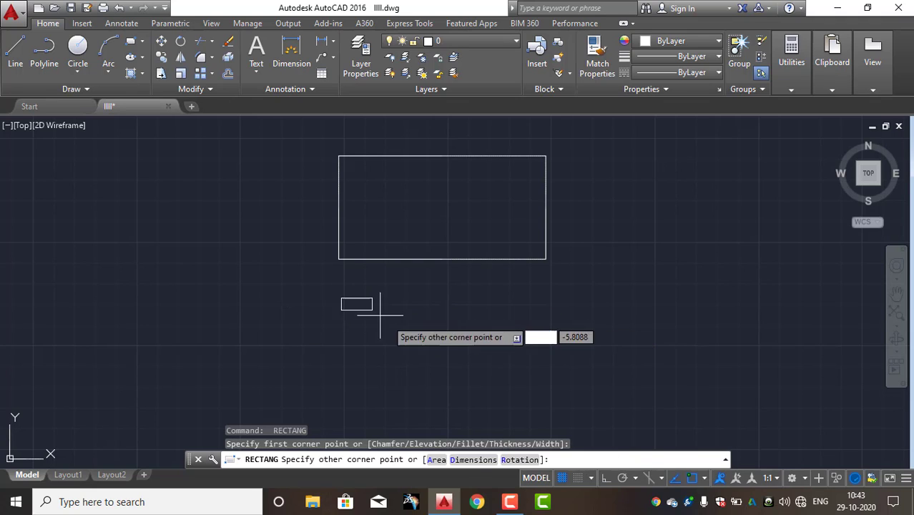
click(436, 461)
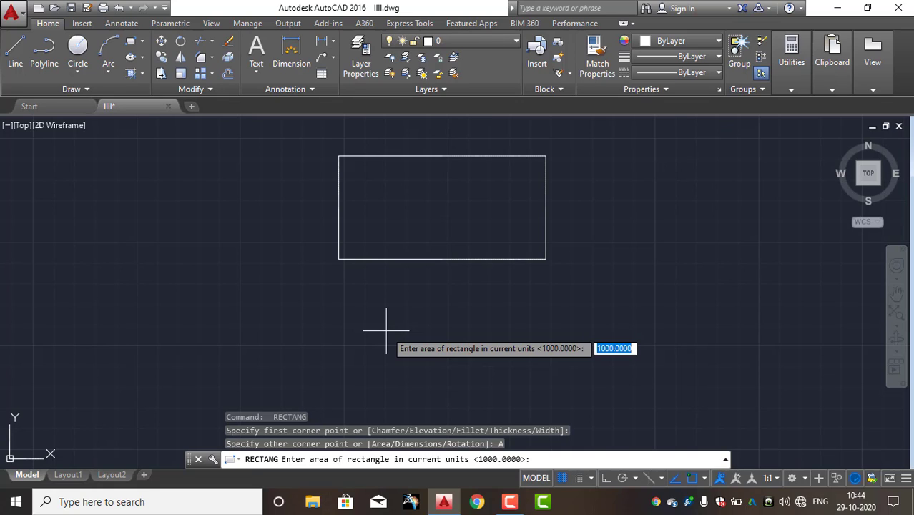
key(Return)
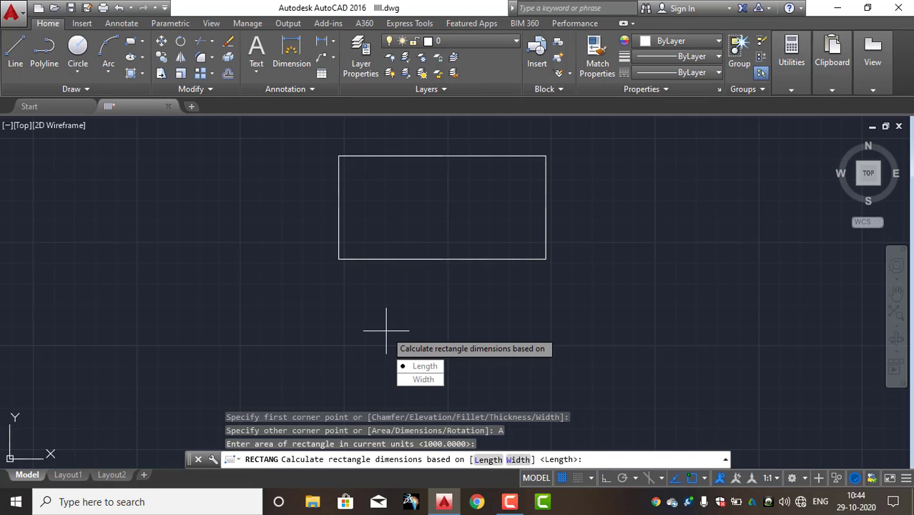
click(425, 366)
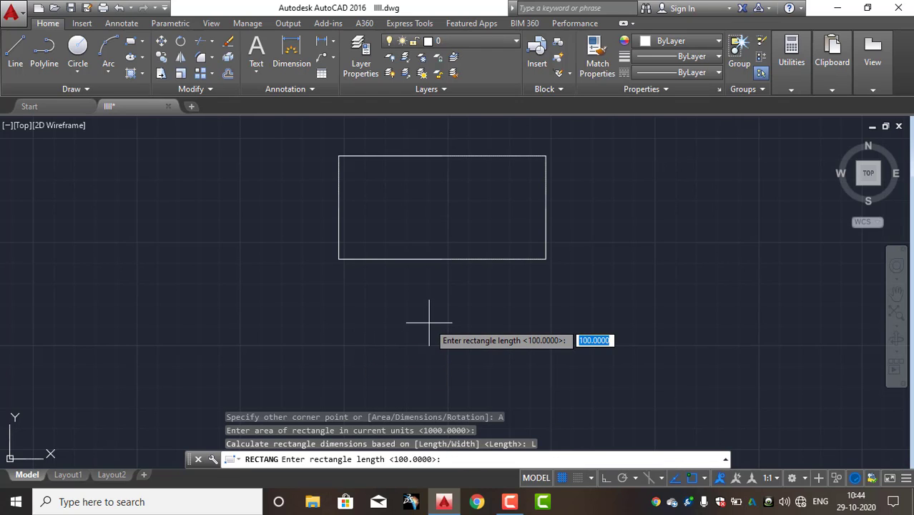
key(Return)
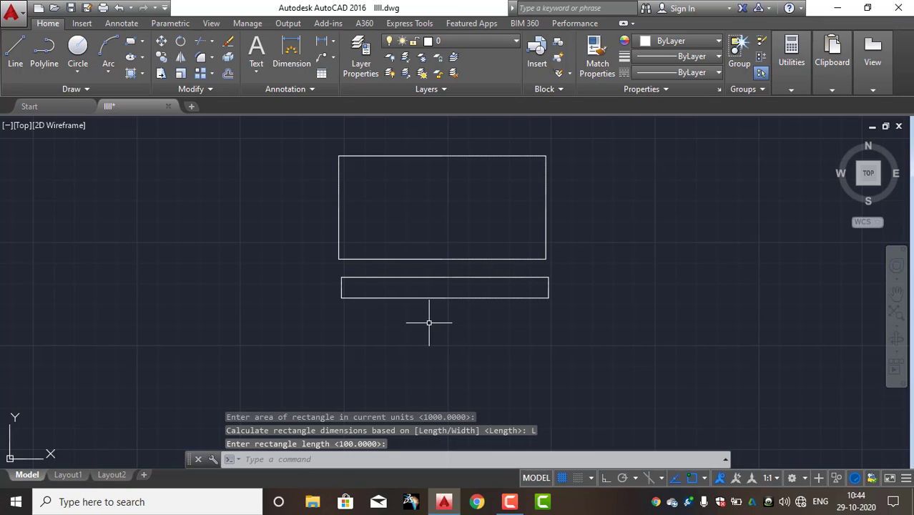
click(450, 296)
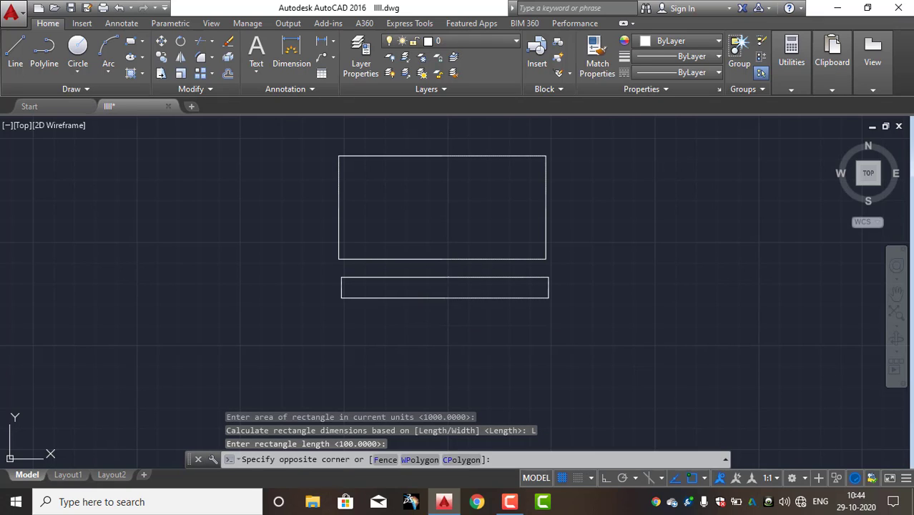
click(434, 329)
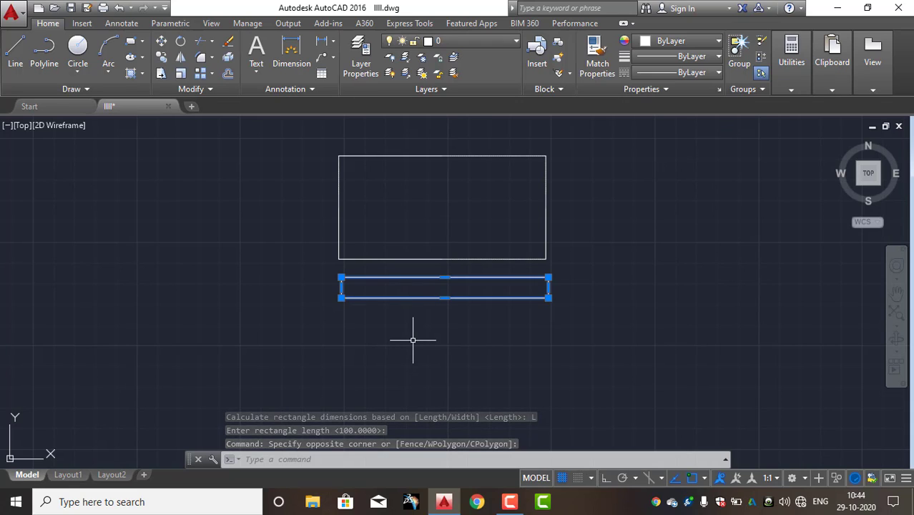
key(Escape)
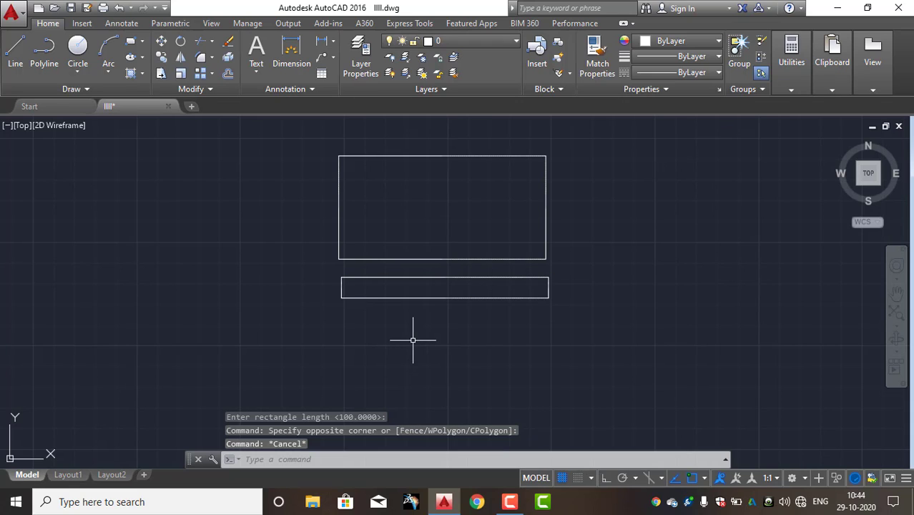
Trace the narrow rectangle's lower edge with a line to check its length and height, and erase that line.
text(l)
key(Return)
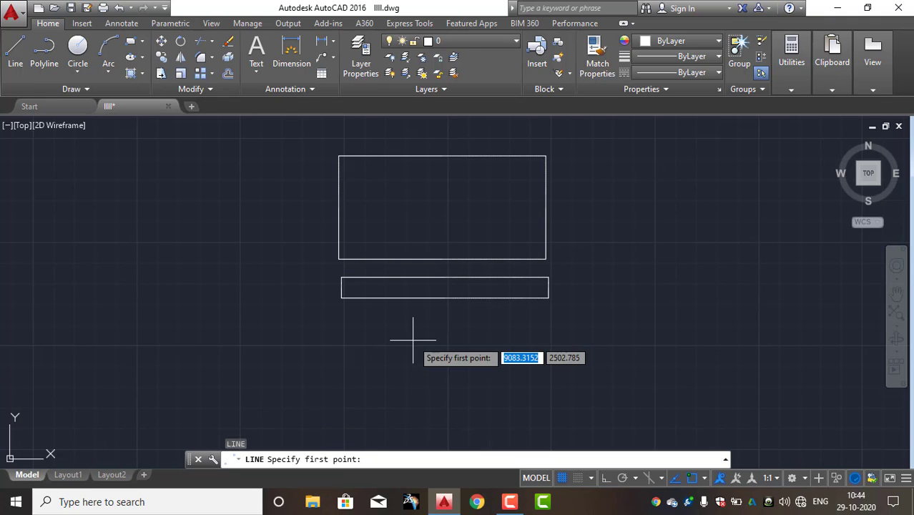
click(341, 298)
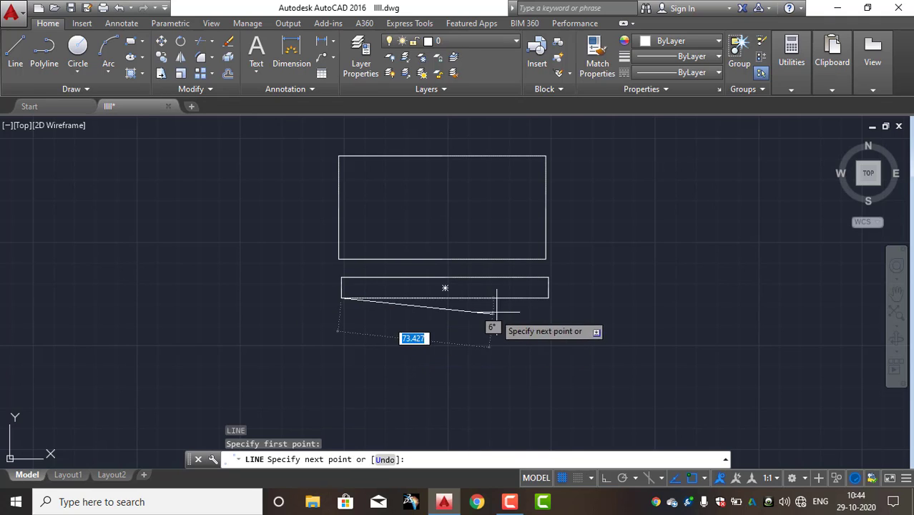
click(549, 298)
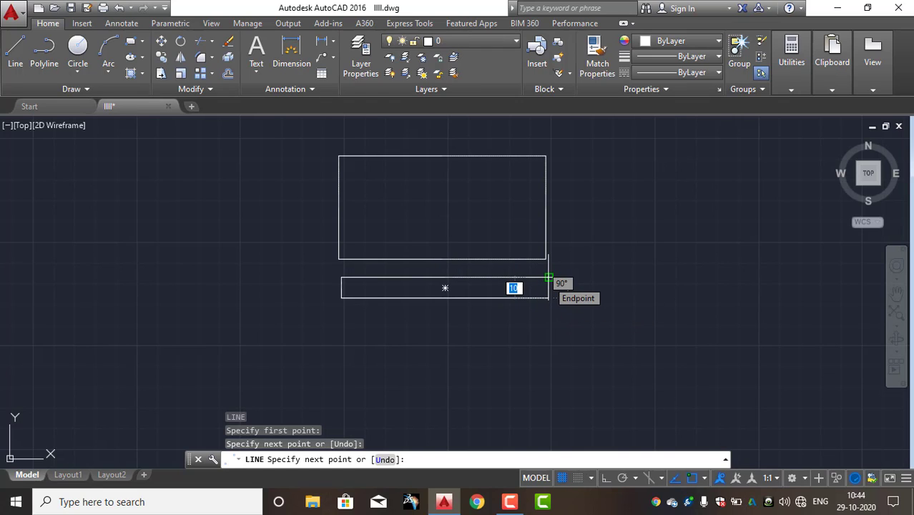
click(548, 277)
key(Escape)
key(Escape)
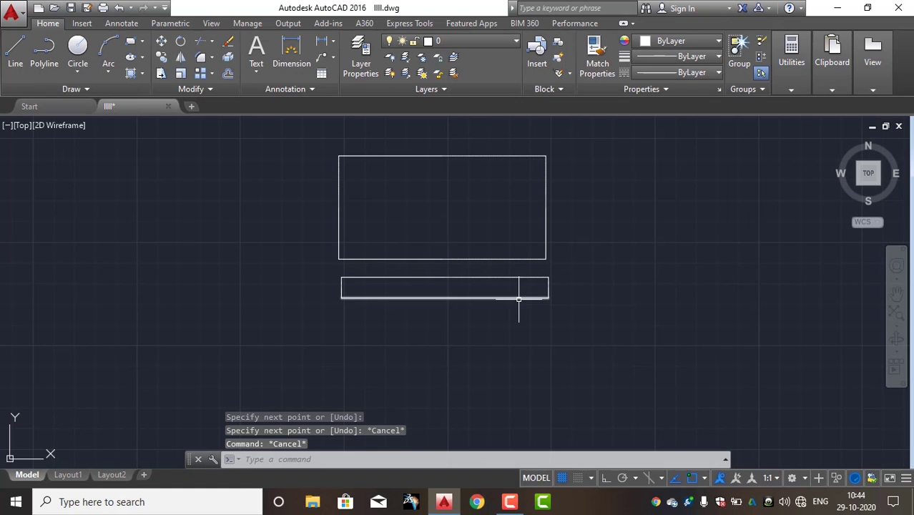
click(519, 297)
key(Delete)
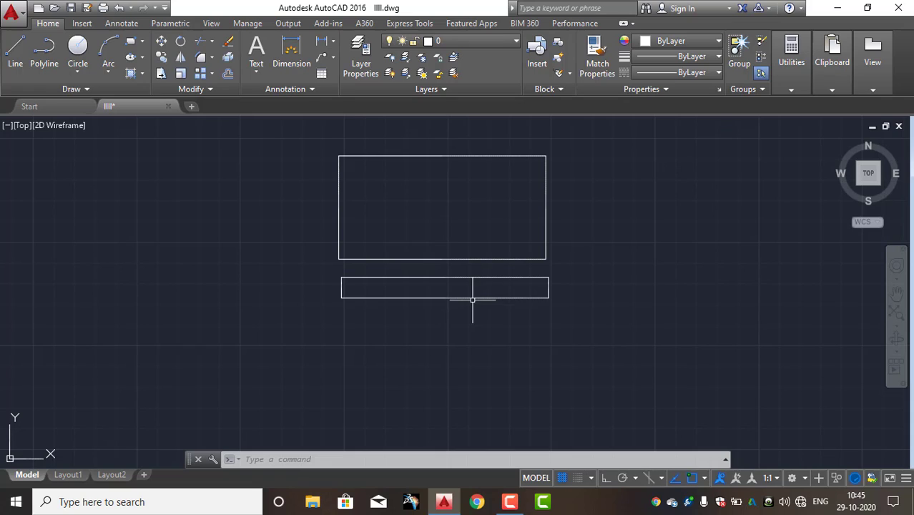
click(441, 298)
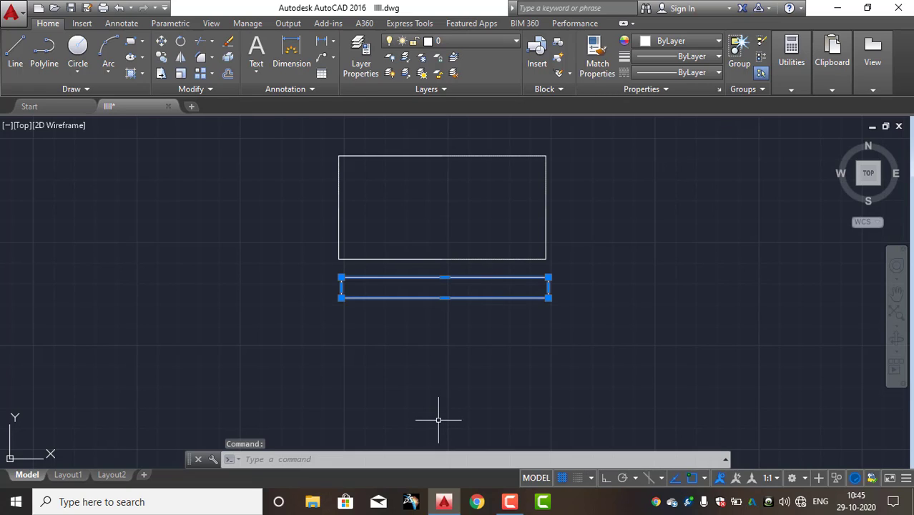
key(Delete)
key(Escape)
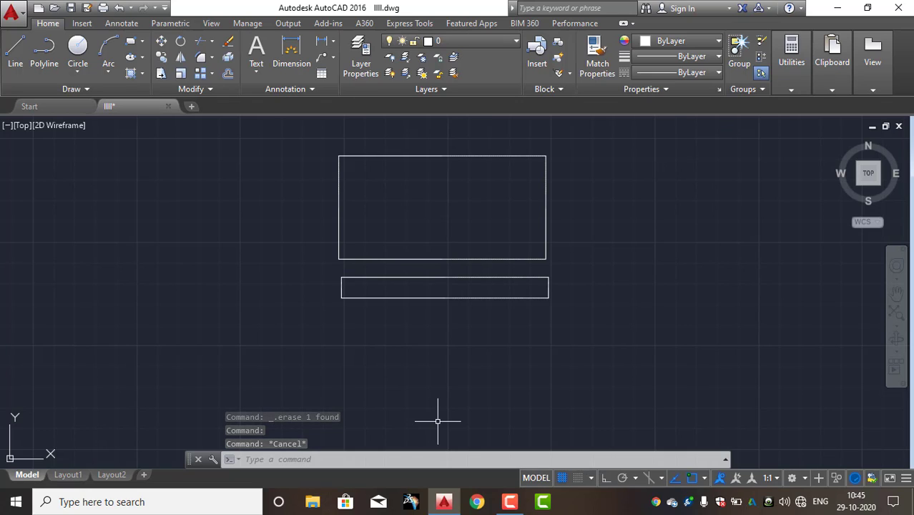
key(Return)
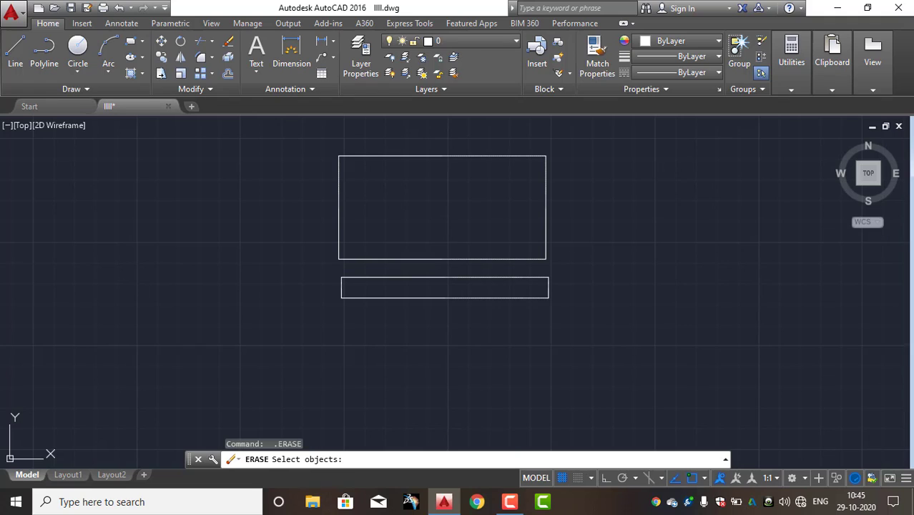
key(Escape)
Draw a rectangle rotated 60 degrees, starting below the narrow rectangle, with its opposite corner at the relative point 100,60.
text(rec)
key(Return)
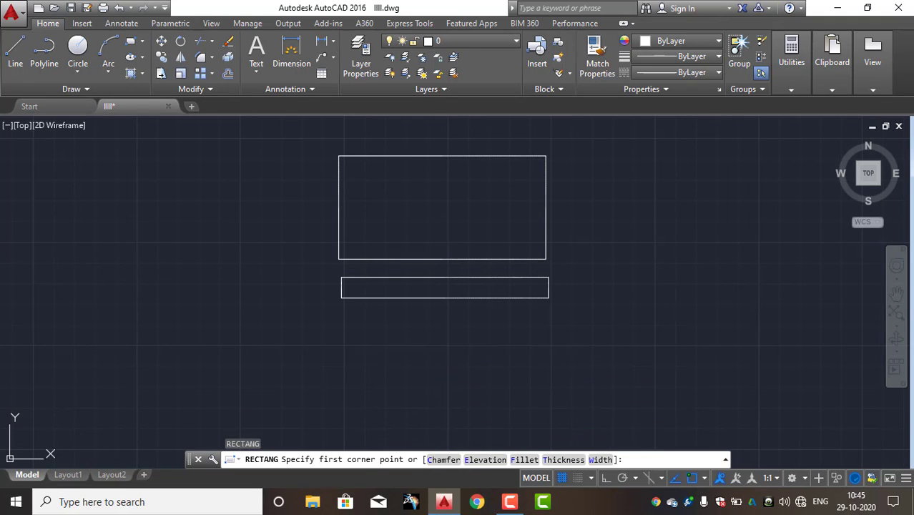
click(359, 336)
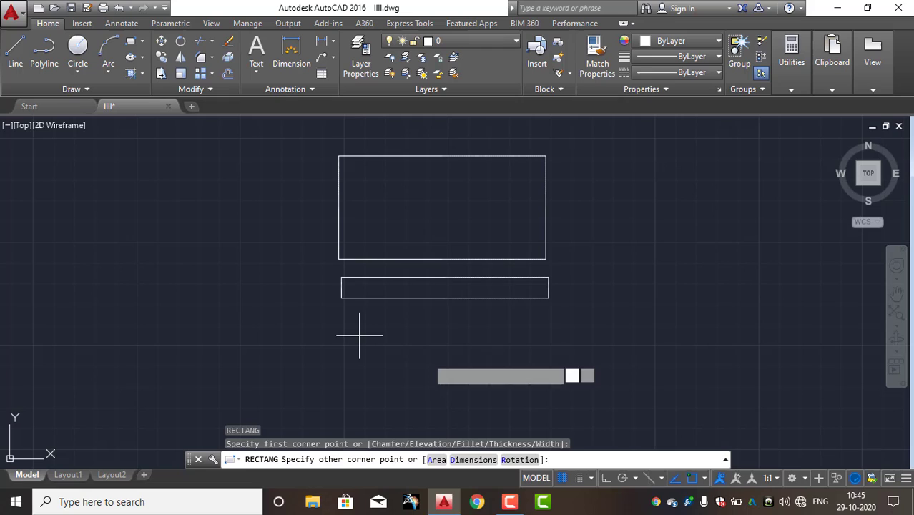
click(511, 461)
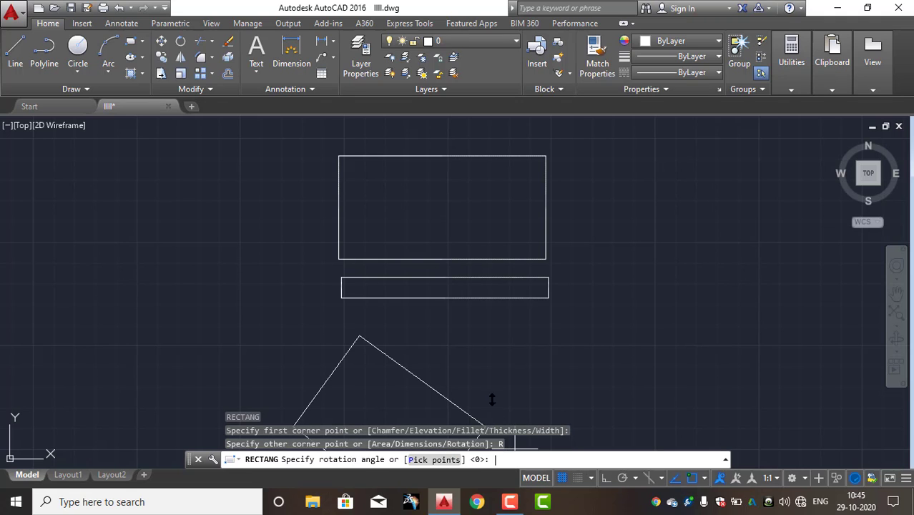
scroll(437, 347, down, 3)
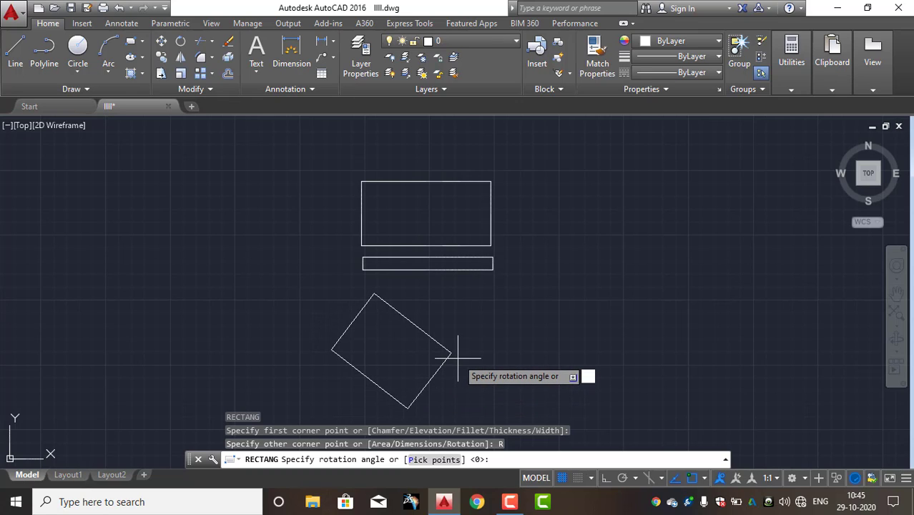
text(60)
key(Return)
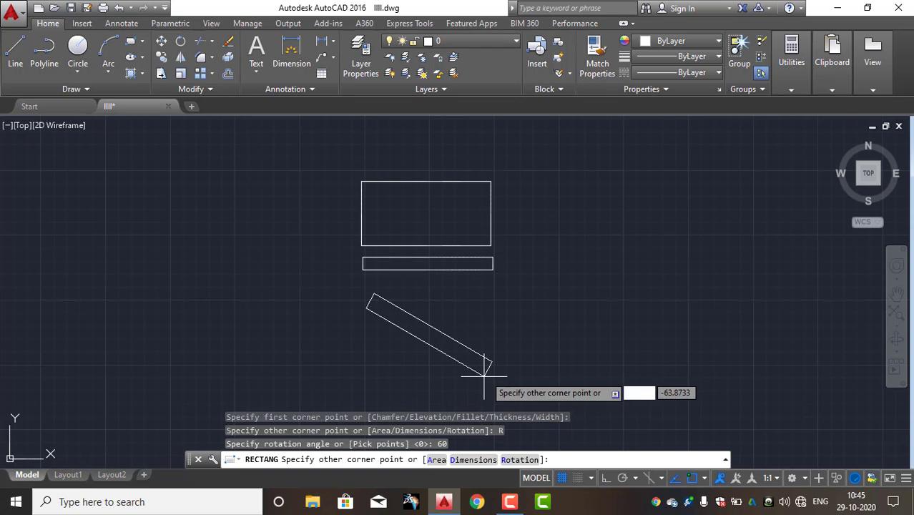
mouse_move(441, 391)
middle_down()
mouse_move(445, 355)
mouse_move(465, 320)
middle_up()
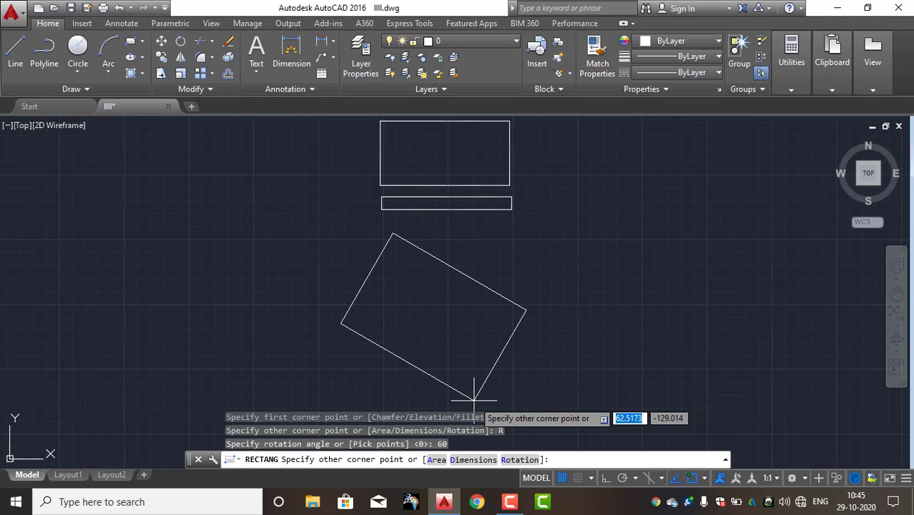
text(10)
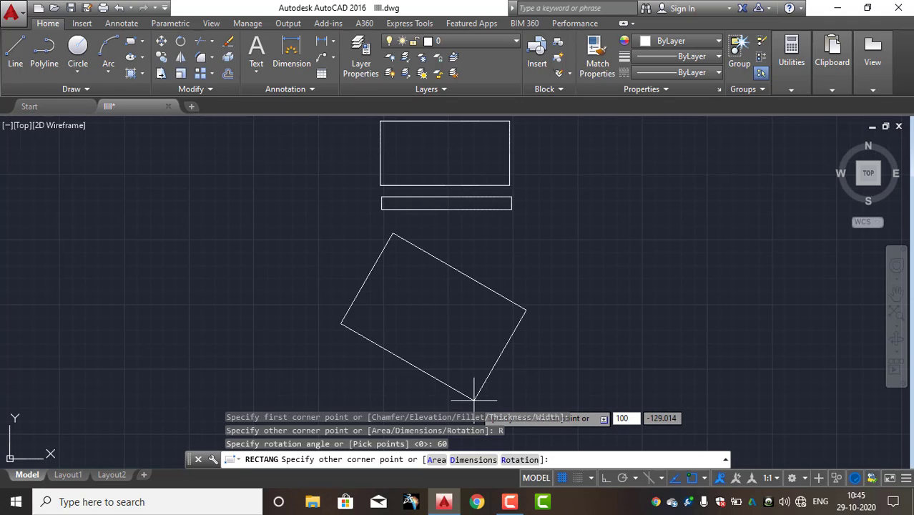
text(0)
key(Tab)
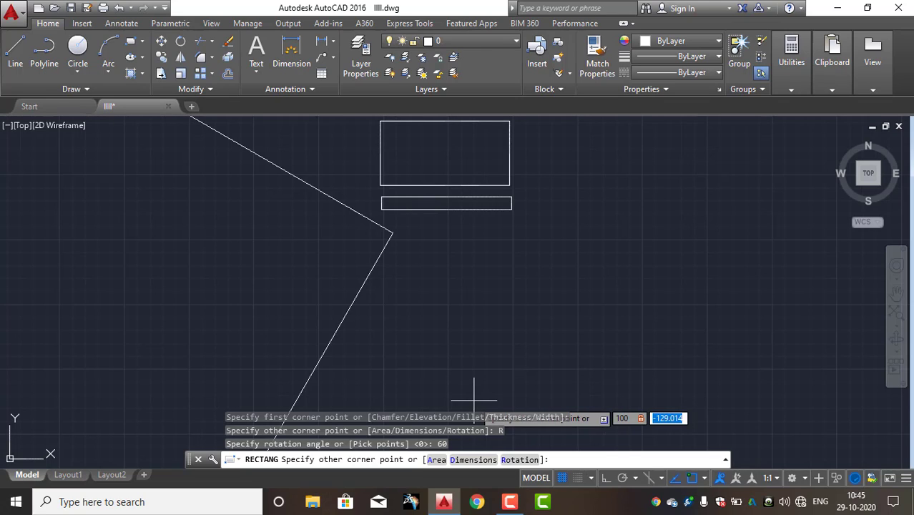
text(60)
key(Return)
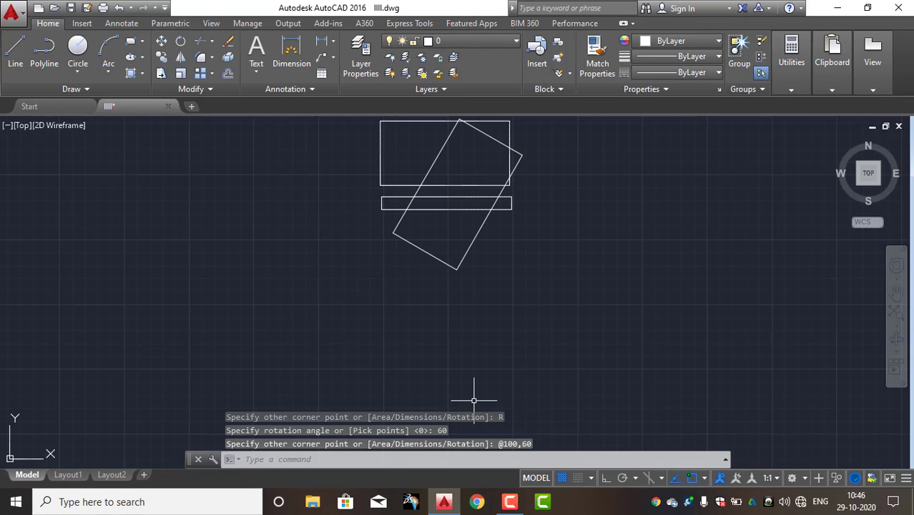
Move the rotated rectangle by its lower-left corner to the empty area right of the other two rectangles.
click(473, 242)
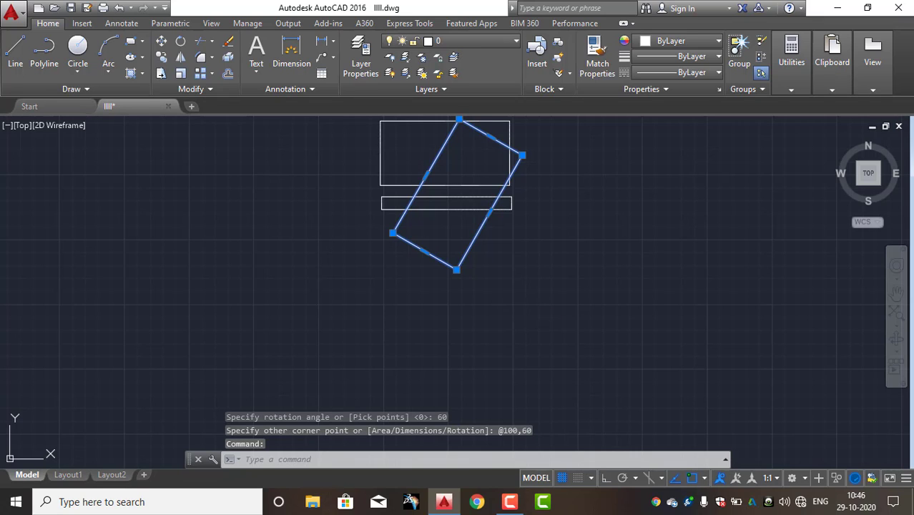
text(m)
key(Return)
click(394, 231)
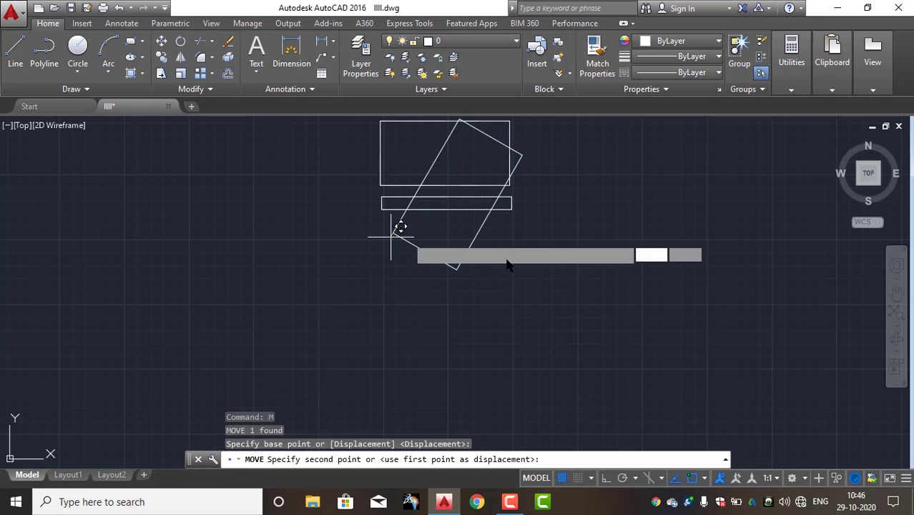
click(537, 261)
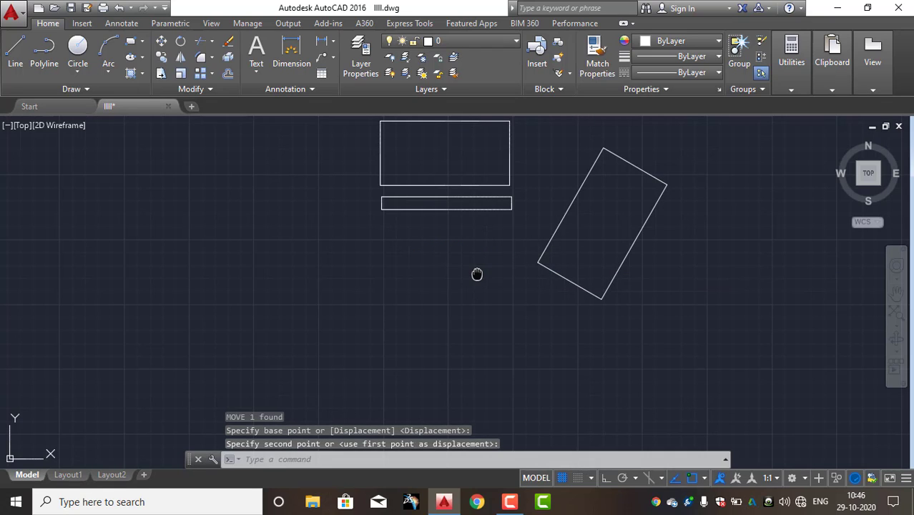
middle_drag(475, 273, 460, 320)
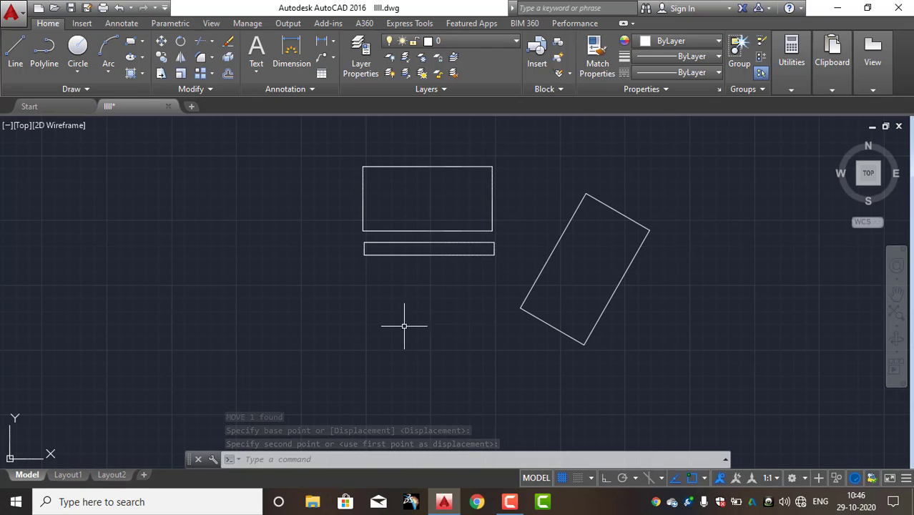
middle_drag(404, 326, 459, 321)
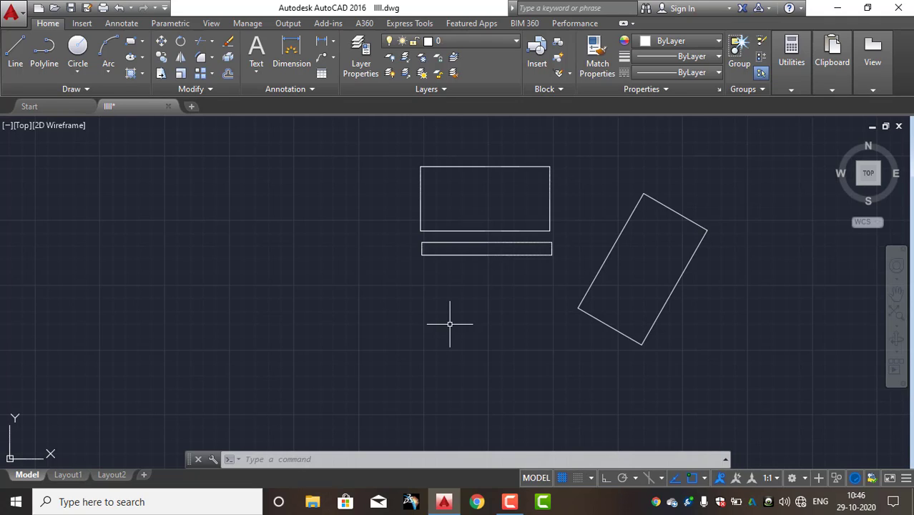
Draw a rectangle with chamfer distances 100 and 50, starting left of the narrow rectangle, its opposite corner about 159 units right and 29 down.
text(REC)
key(Return)
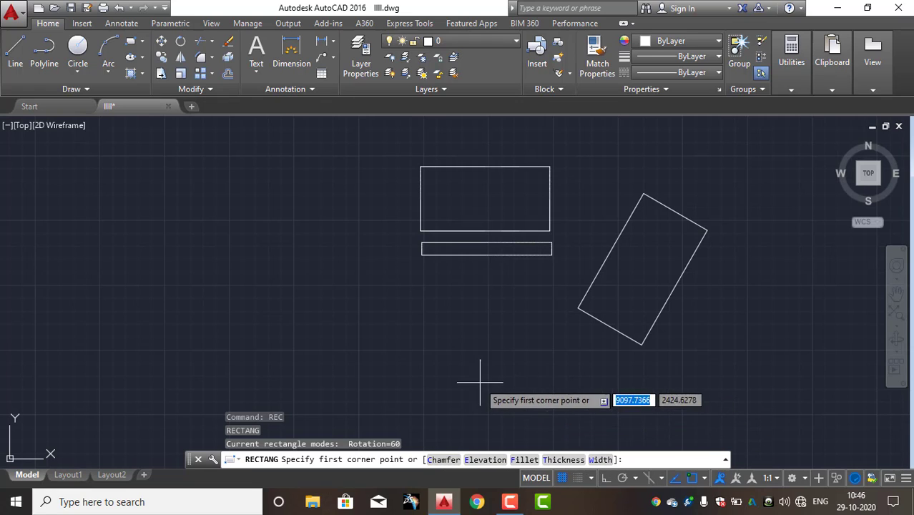
click(445, 460)
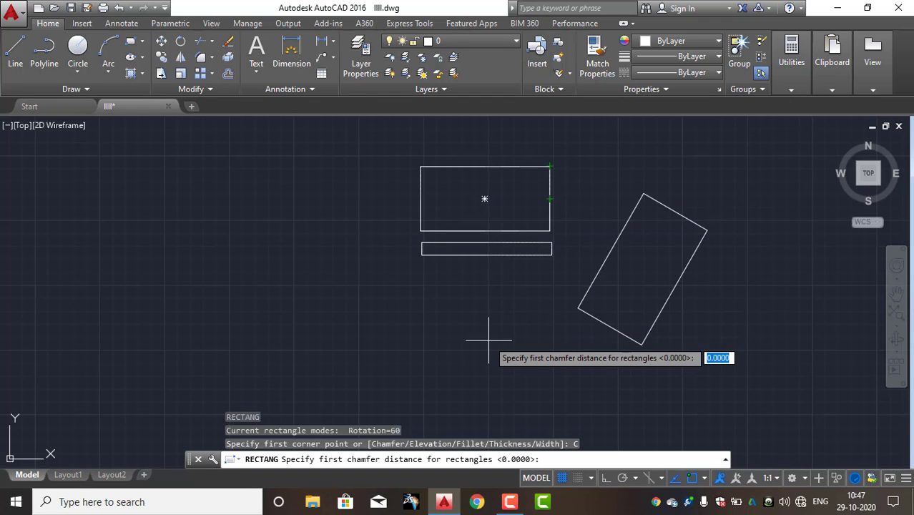
text(1)
key(Return)
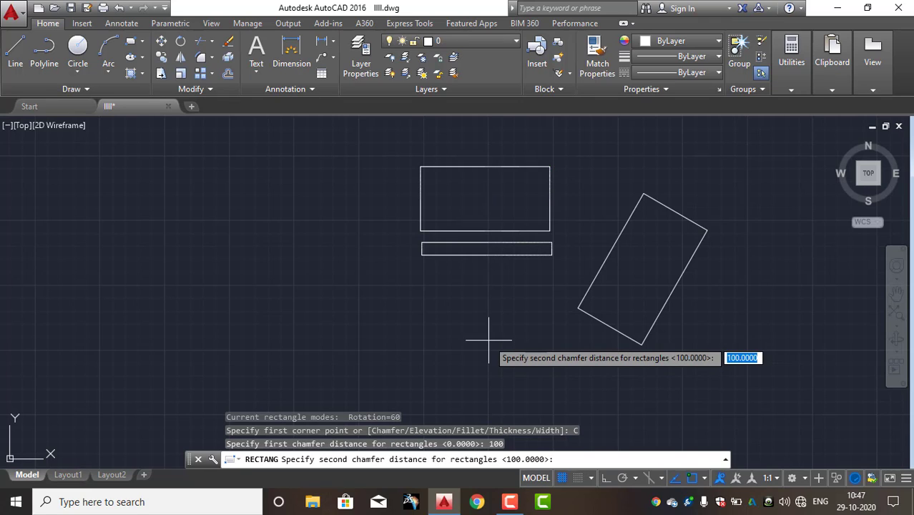
text(50)
key(Return)
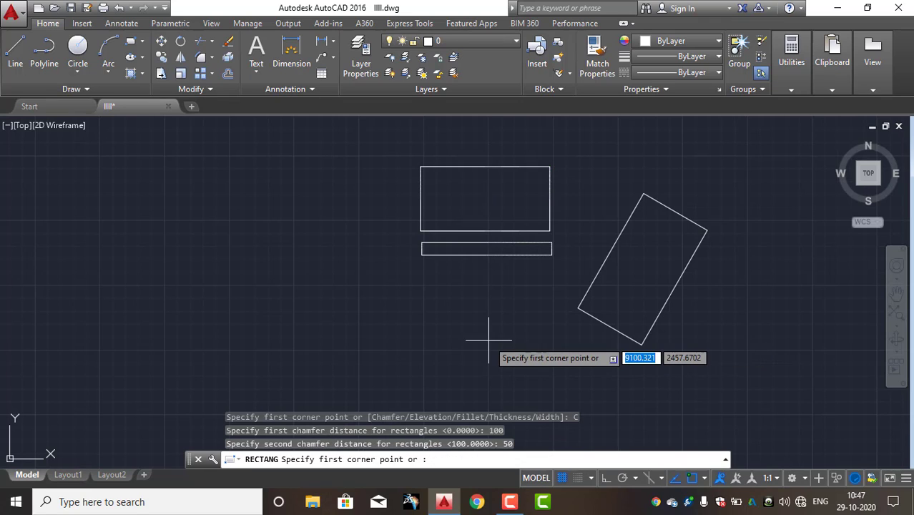
click(293, 290)
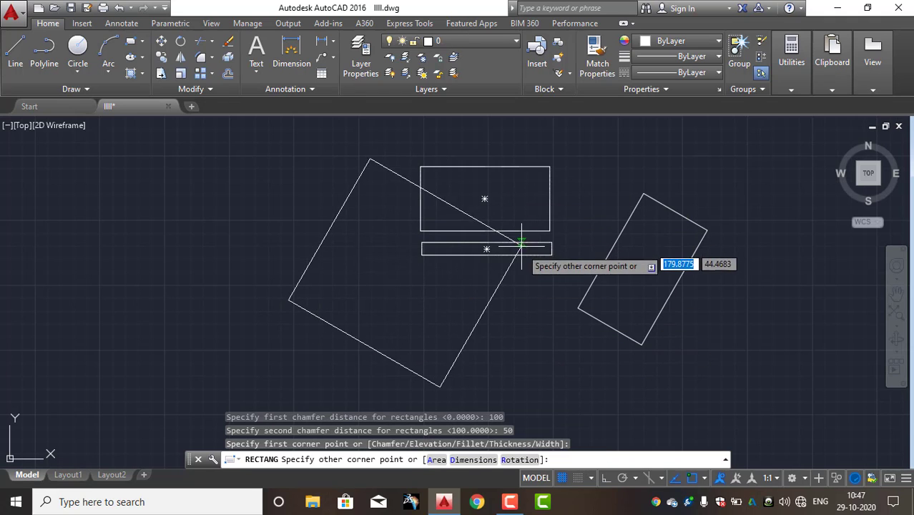
scroll(524, 340, up, 5)
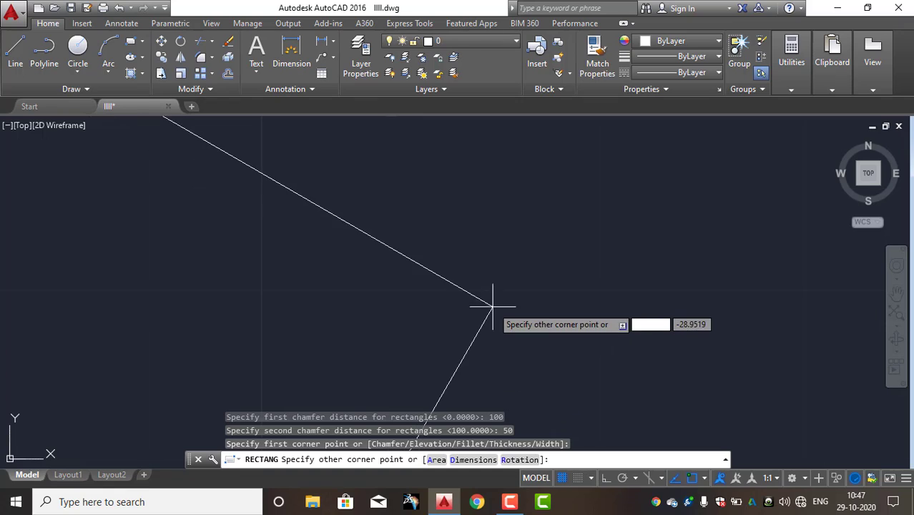
middle_drag(487, 297, 536, 264)
scroll(537, 263, up, 1)
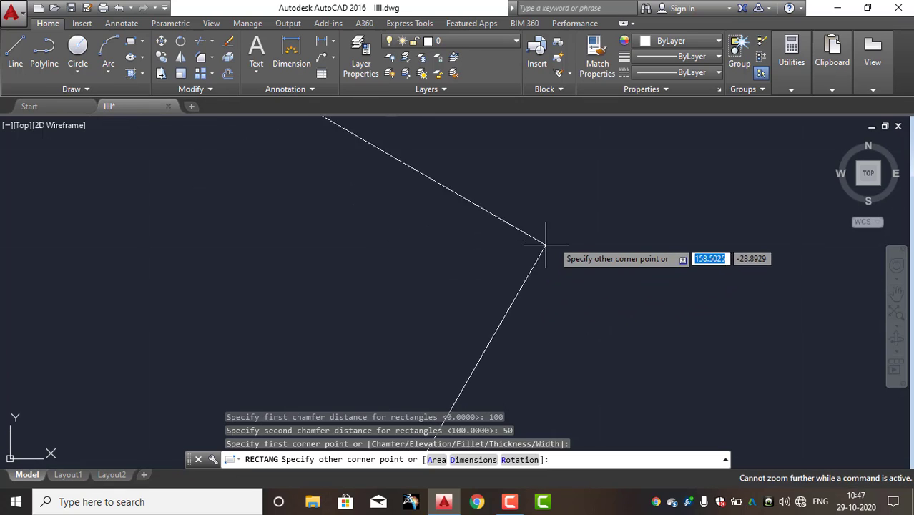
click(563, 242)
scroll(576, 250, down, 2)
scroll(575, 249, down, 5)
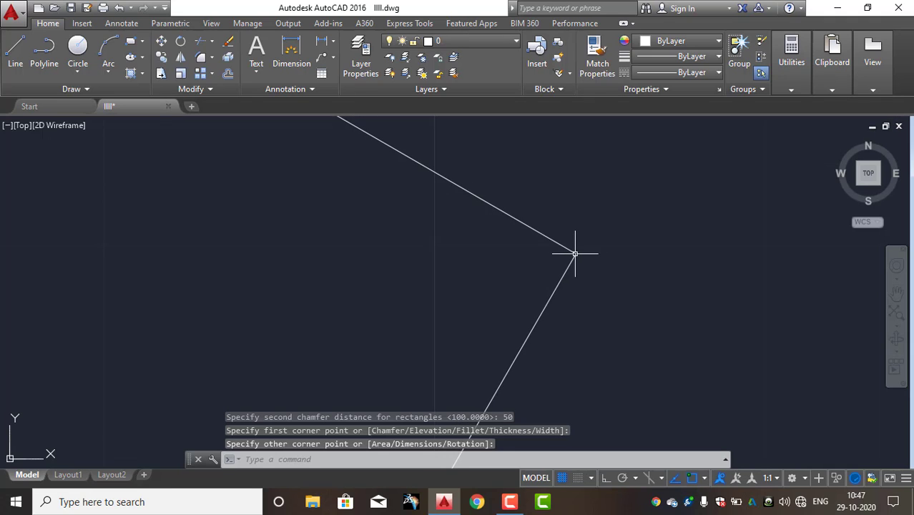
Inspect the new rectangle's upper corner up close for the chamfer and erase that rectangle.
scroll(561, 248, up, 5)
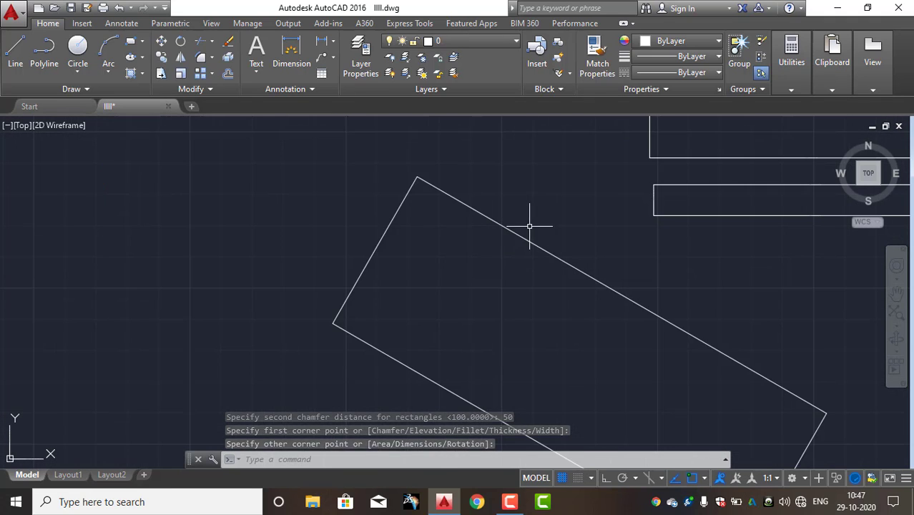
click(443, 192)
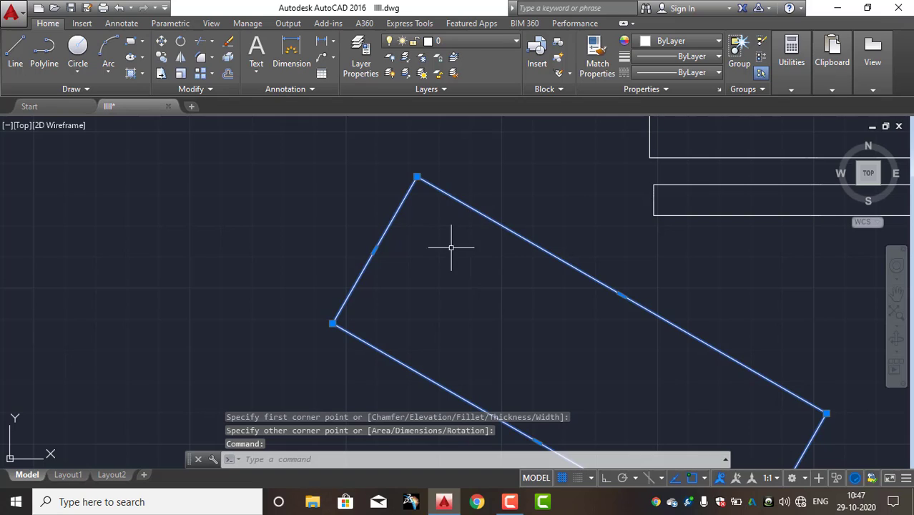
scroll(431, 131, up, 2)
scroll(418, 168, up, 4)
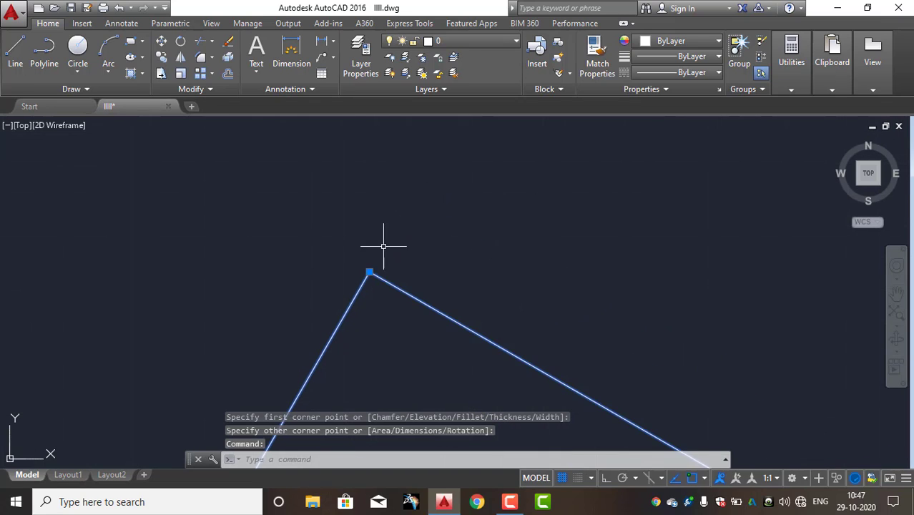
scroll(364, 277, up, 3)
scroll(394, 257, up, 7)
scroll(184, 228, up, 9)
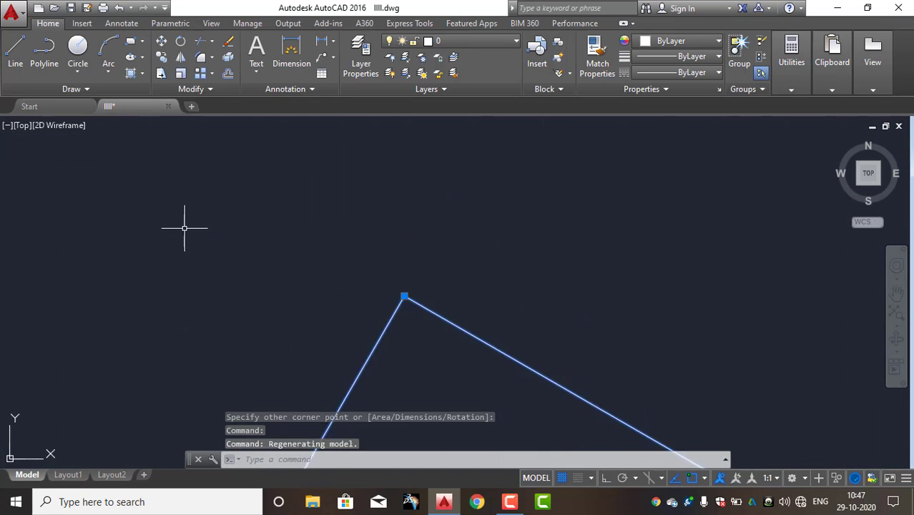
scroll(287, 219, down, 6)
scroll(335, 215, down, 7)
scroll(335, 216, down, 8)
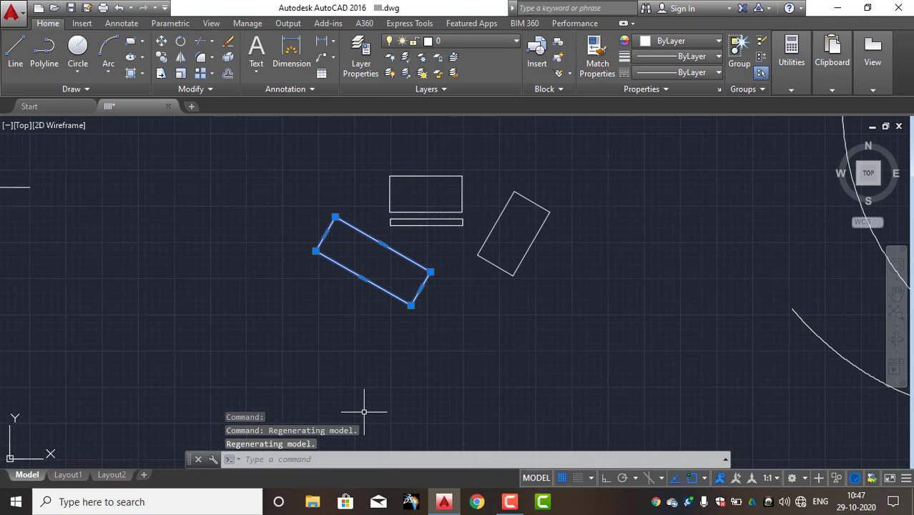
key(Delete)
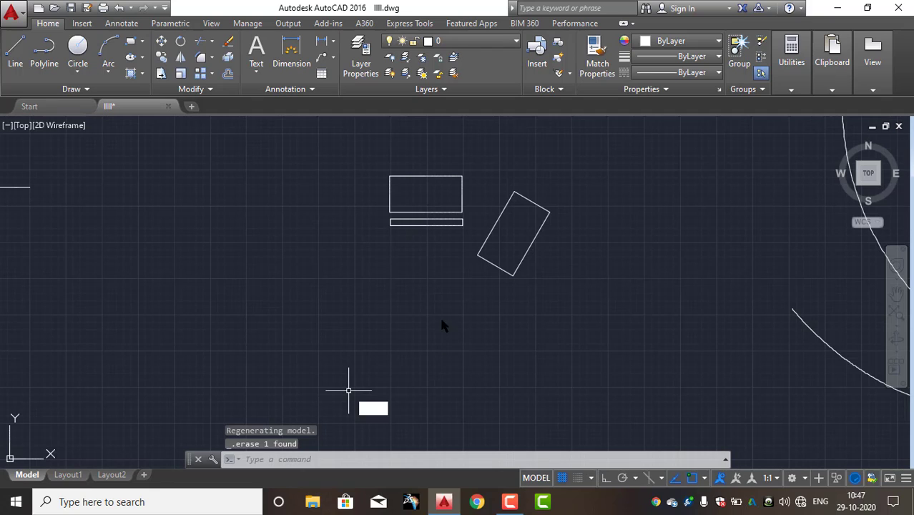
text(l)
key(Return)
scroll(398, 259, up, 4)
click(385, 330)
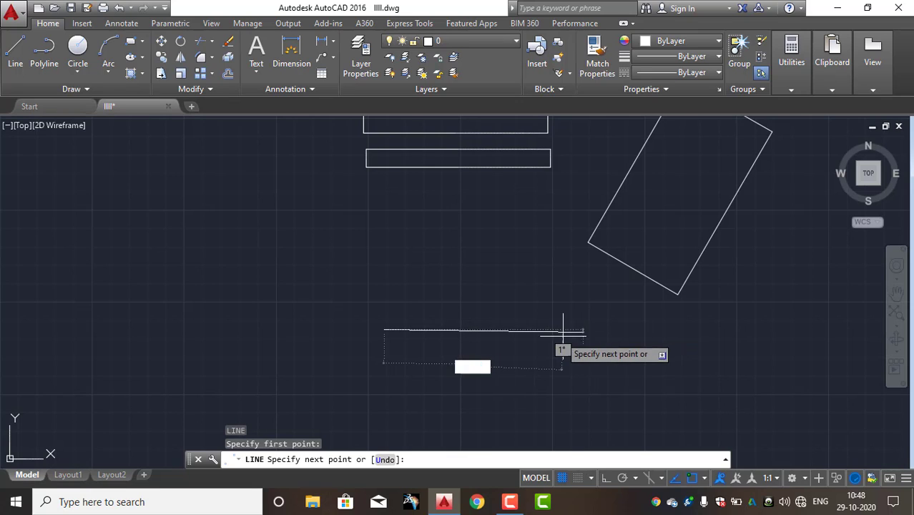
key(Escape)
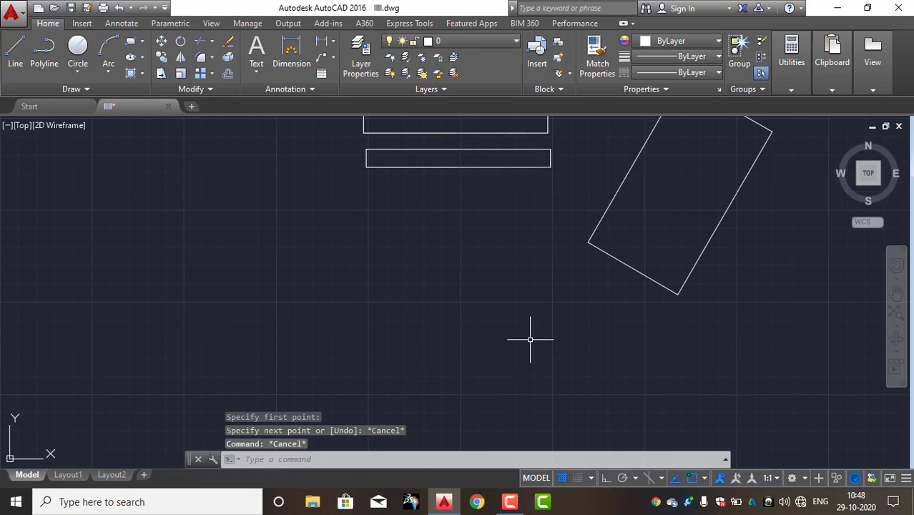
Draw a rectangle with chamfer distances 10 and 5, starting left of the narrow rectangle, its opposite corner about 196 units right and 9 down.
text(rec)
key(Return)
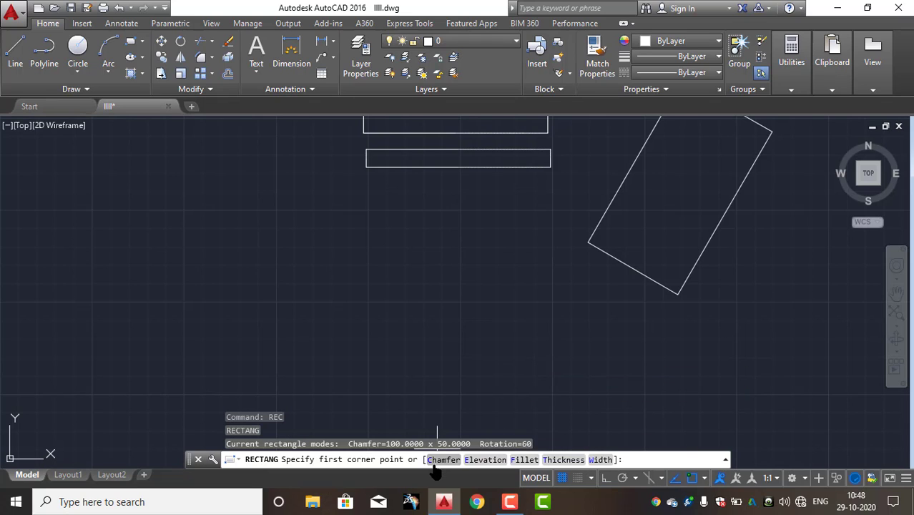
click(441, 460)
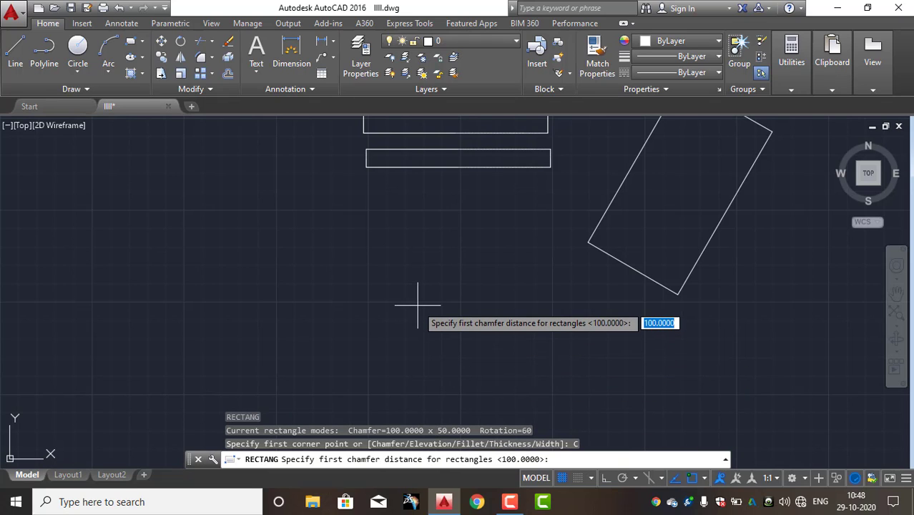
text(10)
key(Return)
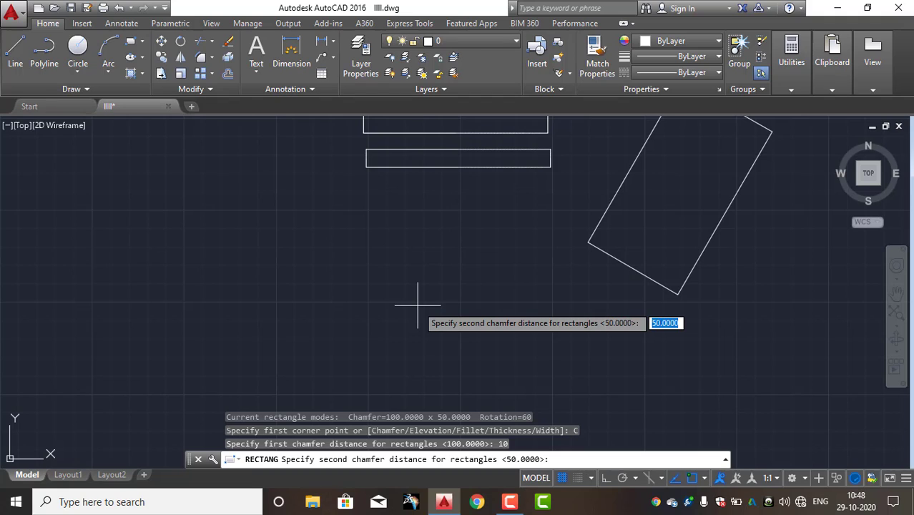
text(5)
key(Return)
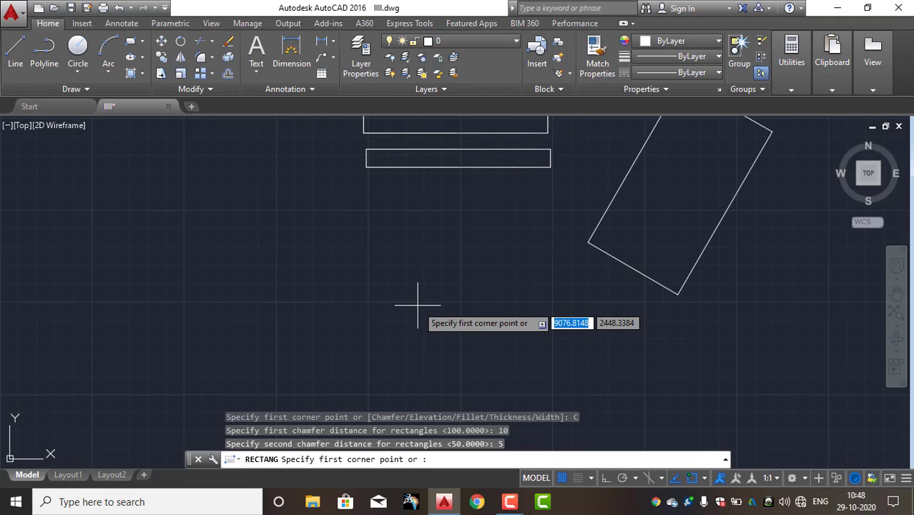
click(91, 239)
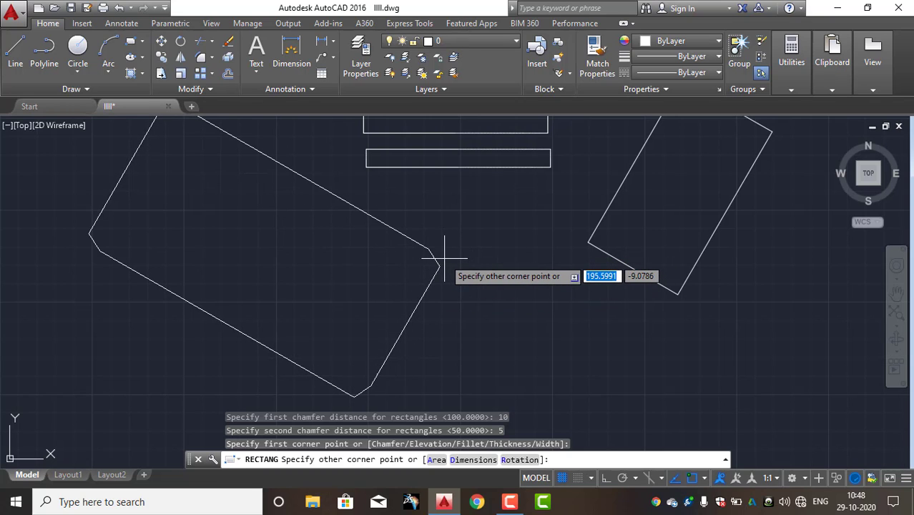
click(445, 258)
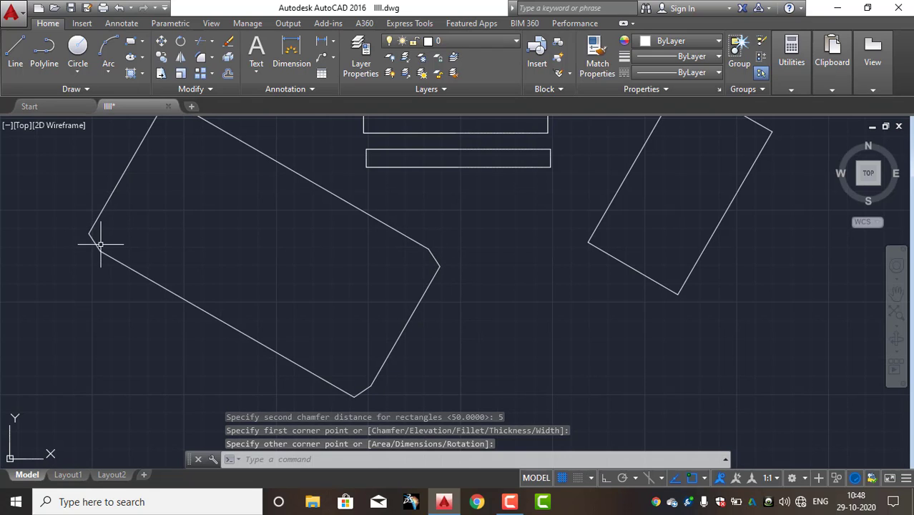
scroll(343, 279, down, 2)
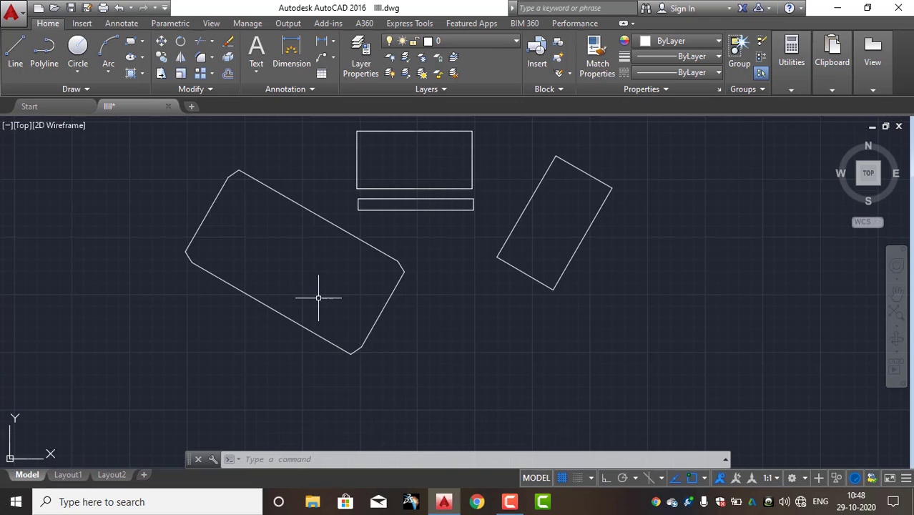
Draw a chamfered rectangle with rotation 0 below the plain rotated rectangle, and inspect its lower corner up close.
key(Return)
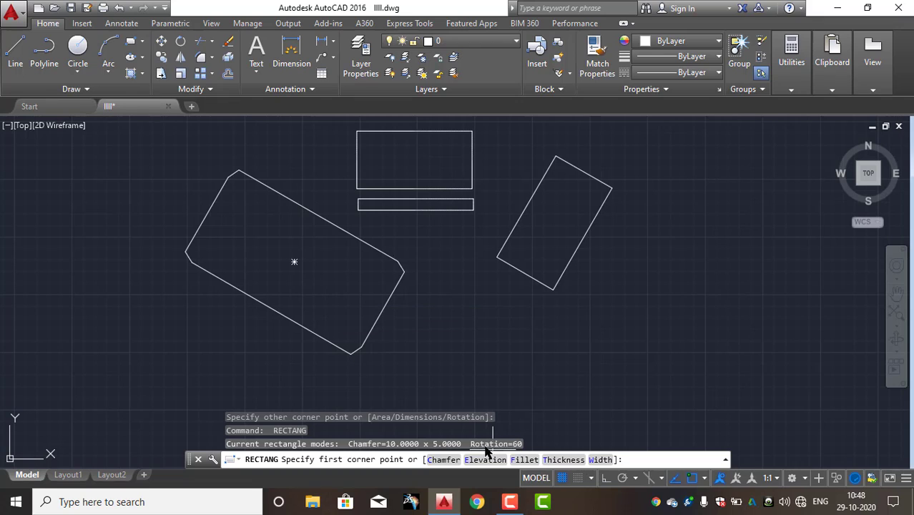
click(468, 318)
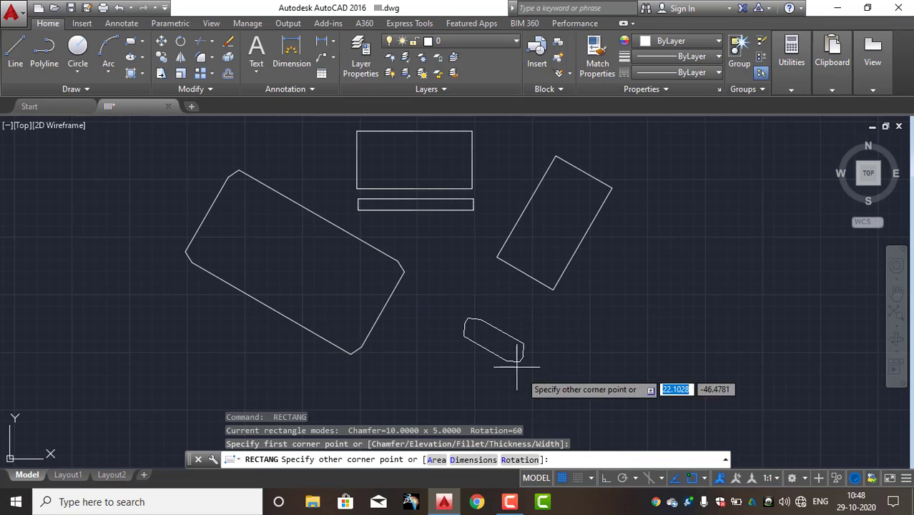
click(521, 460)
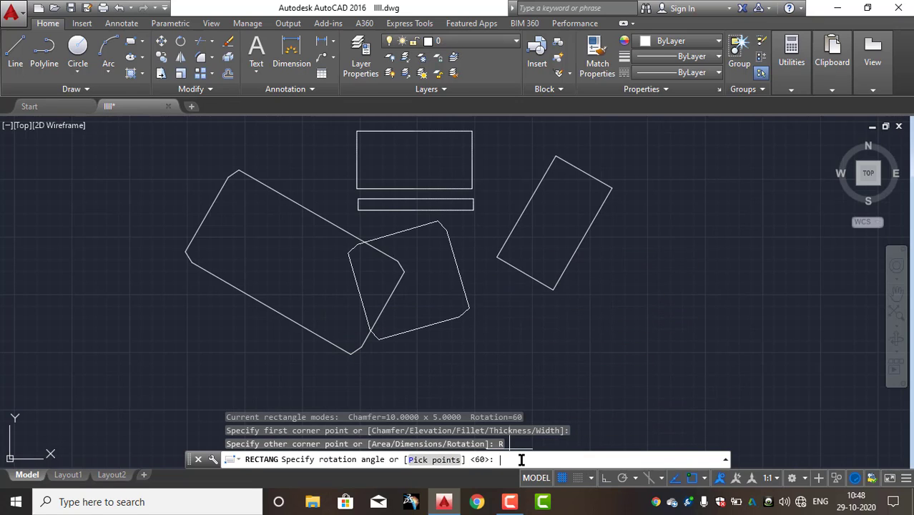
text(0)
key(Return)
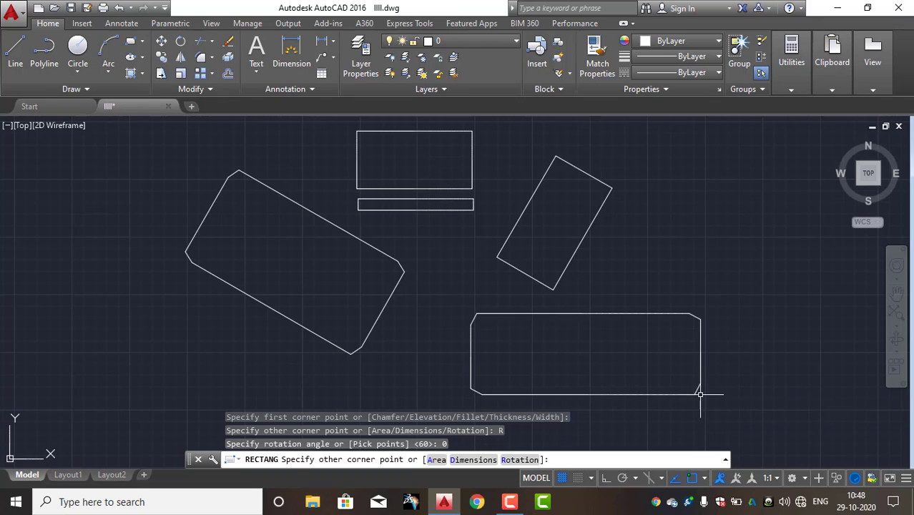
click(701, 395)
scroll(708, 400, up, 5)
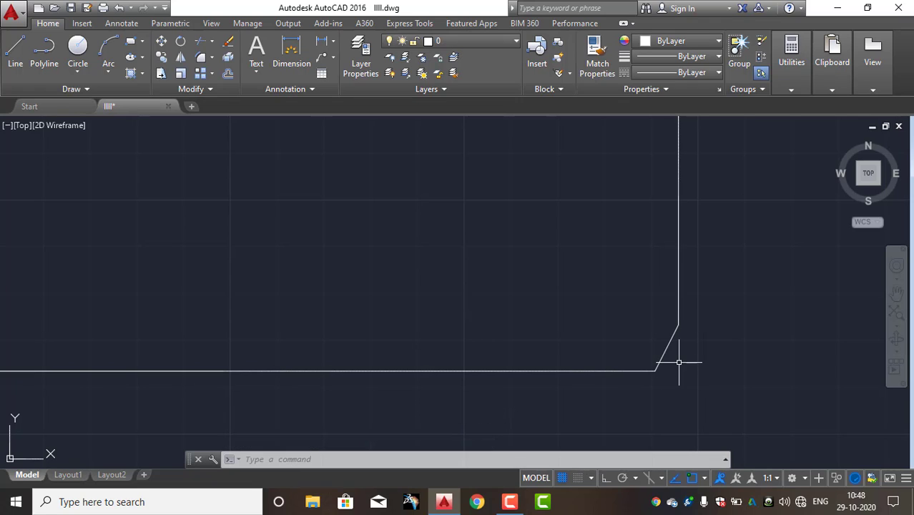
scroll(587, 300, down, 5)
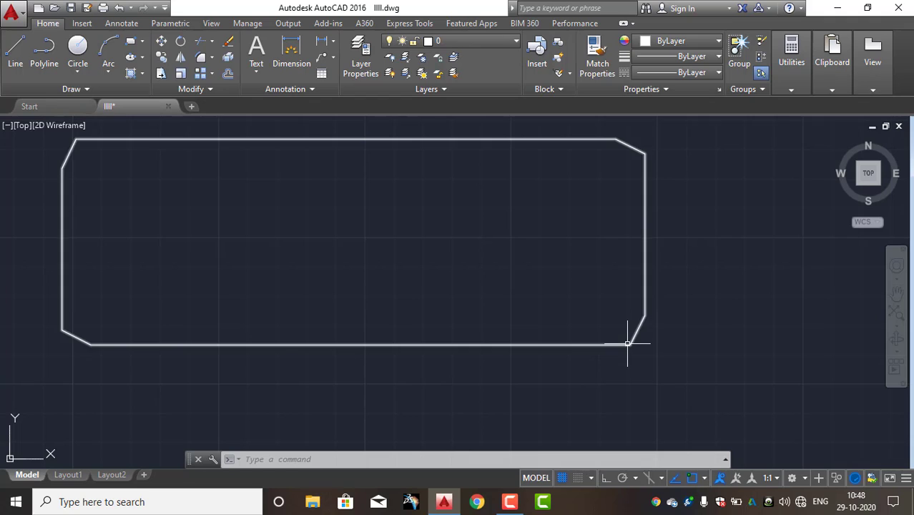
scroll(623, 344, down, 2)
scroll(629, 337, down, 2)
middle_drag(415, 311, 459, 332)
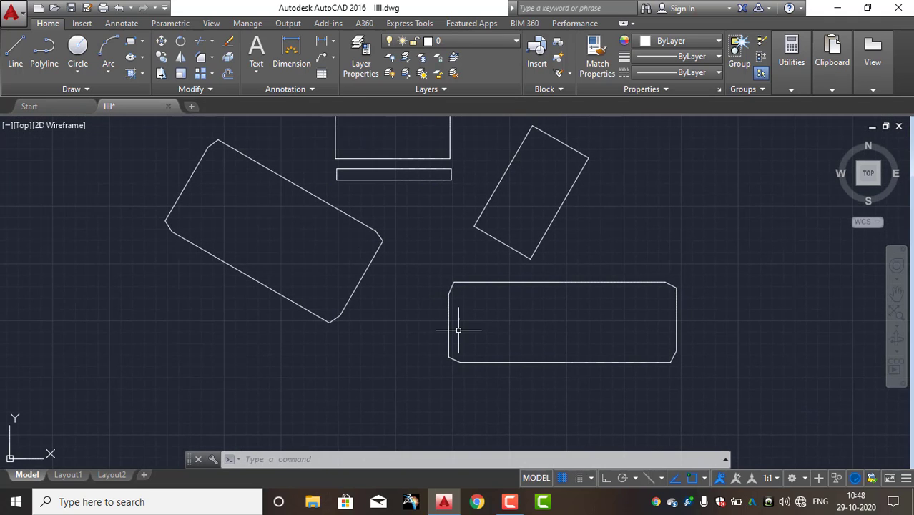
text(l)
key(Return)
click(376, 391)
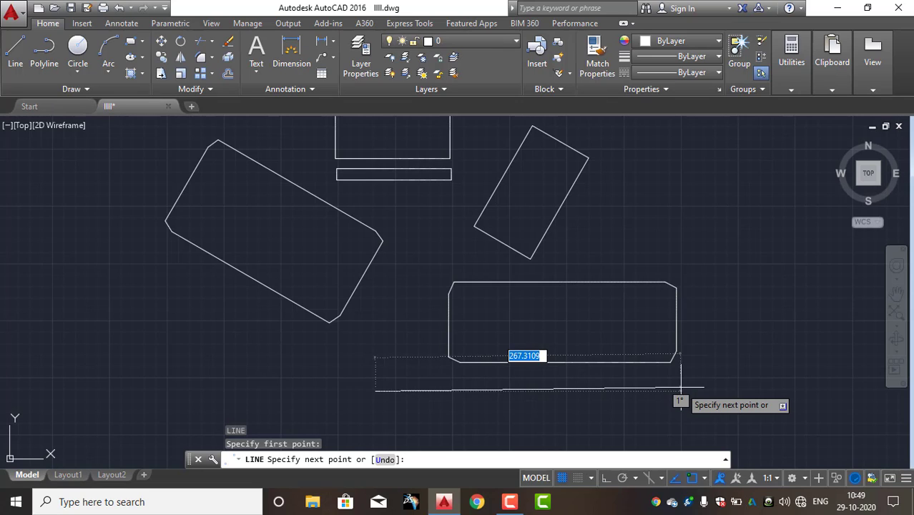
key(Escape)
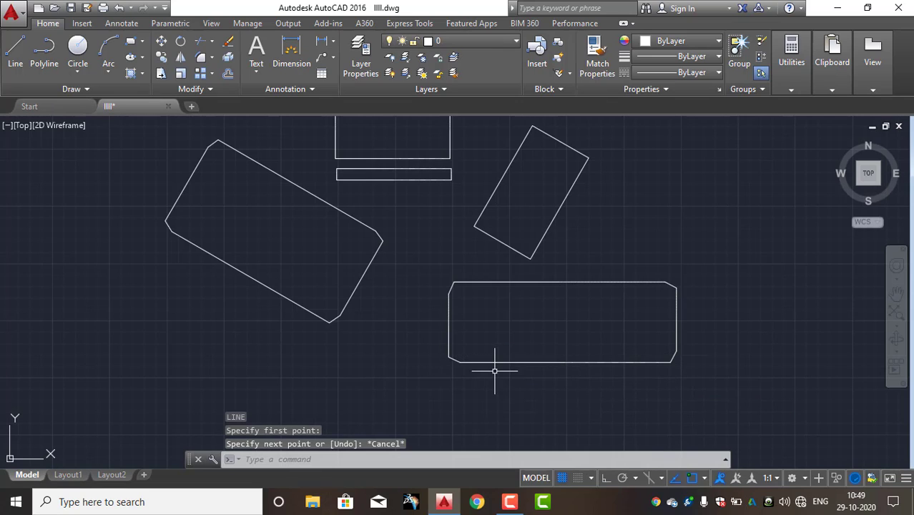
mouse_move(494, 371)
middle_down()
mouse_move(506, 380)
mouse_move(596, 380)
middle_up()
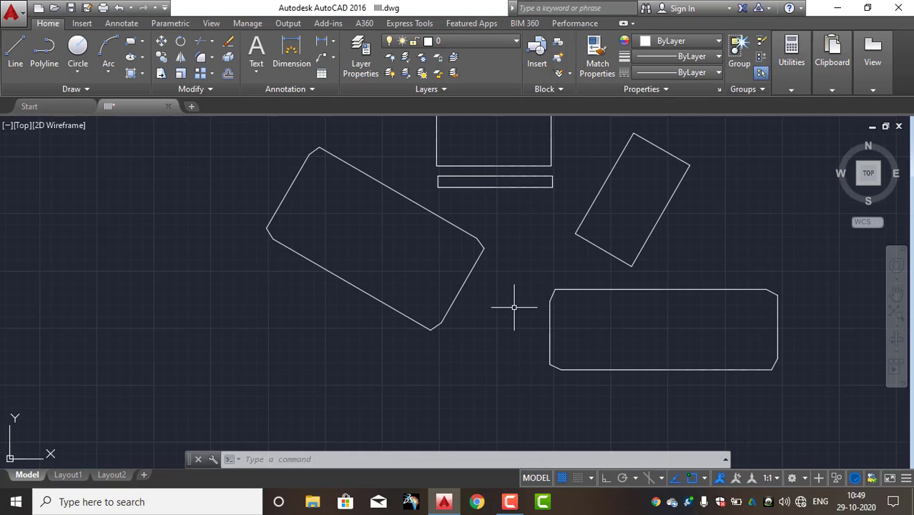
text(l)
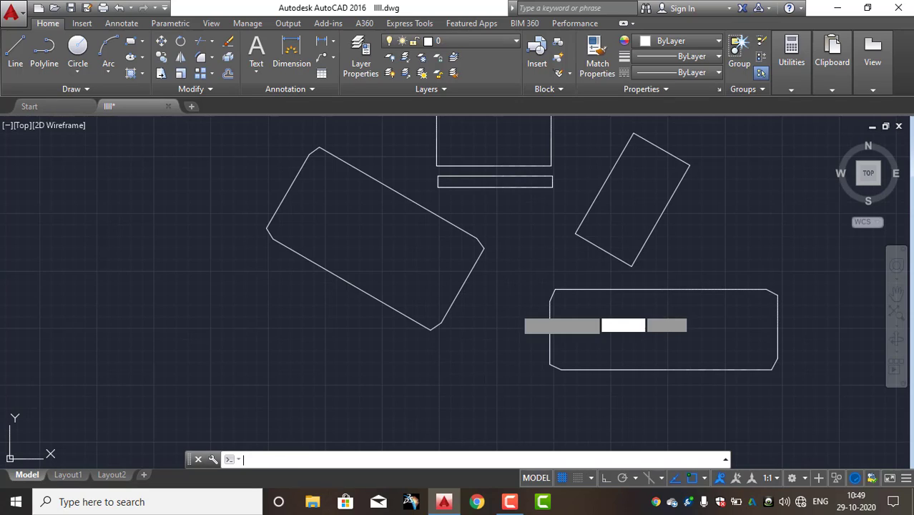
key(Return)
key(Escape)
Set both chamfer distances of the Rectangle command to 0 and try out a rectangle below the rotated chamfered one without keeping it.
text(r)
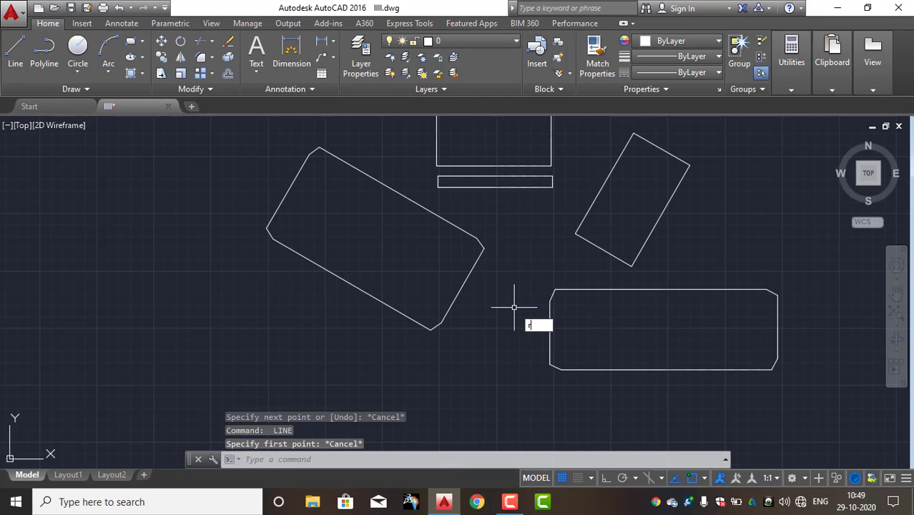
text(ec)
key(Return)
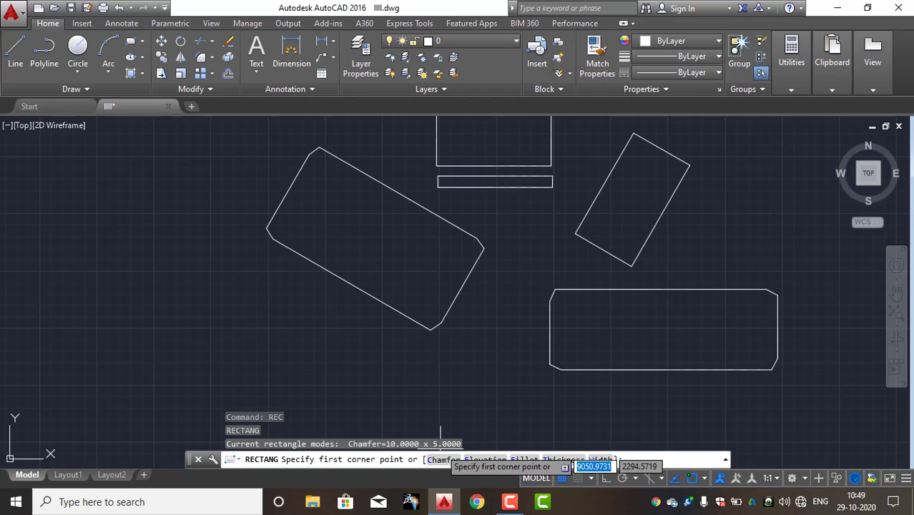
click(444, 460)
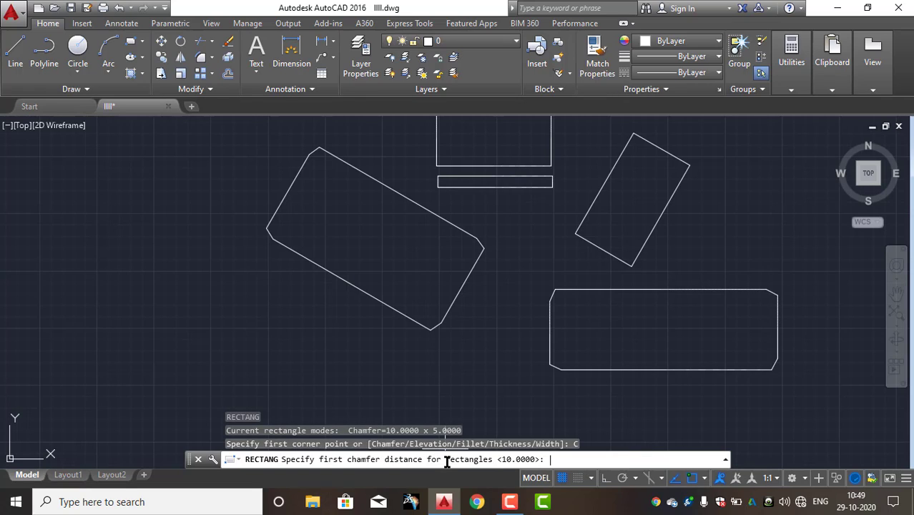
text(0)
key(Return)
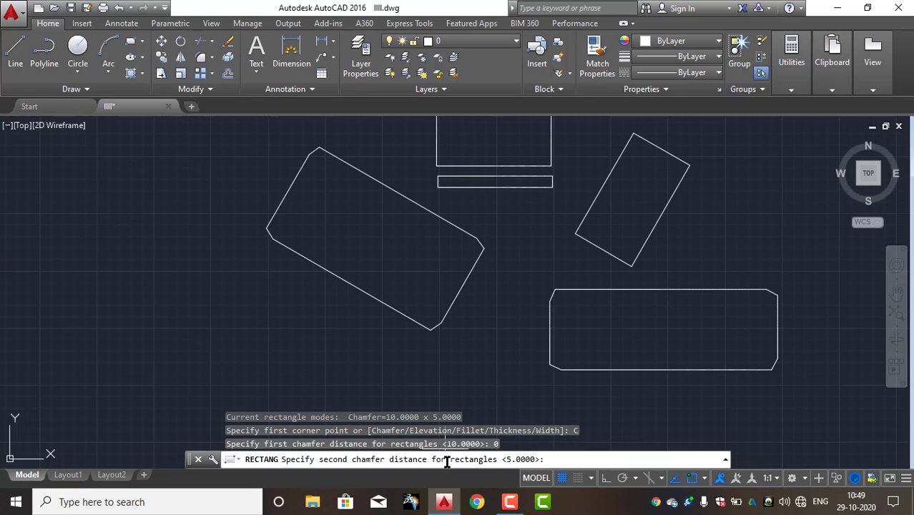
key(Return)
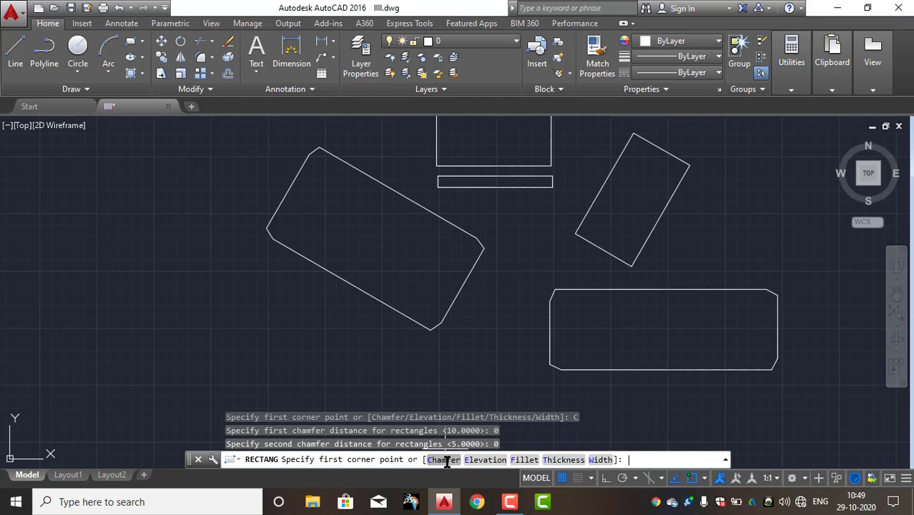
click(287, 307)
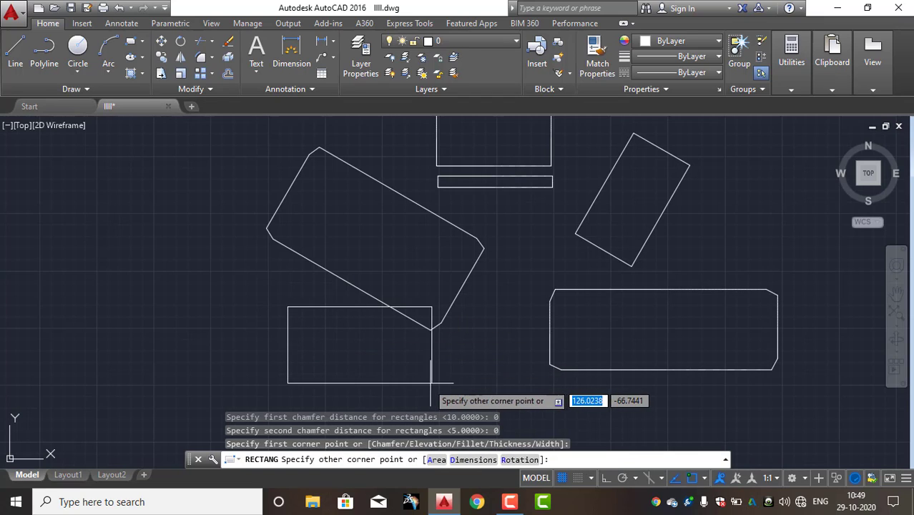
key(Escape)
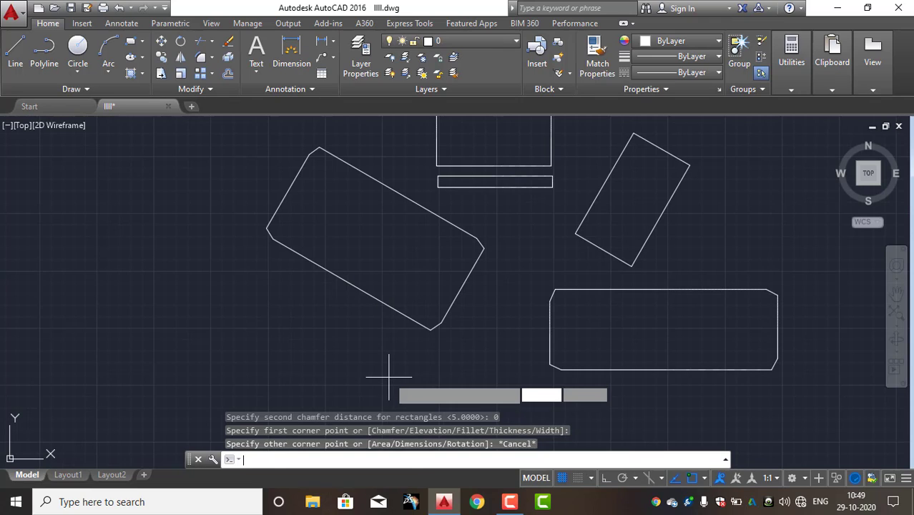
Draw a rectangle at elevation 50 across the lower part of the rotated chamfered rectangle.
key(Return)
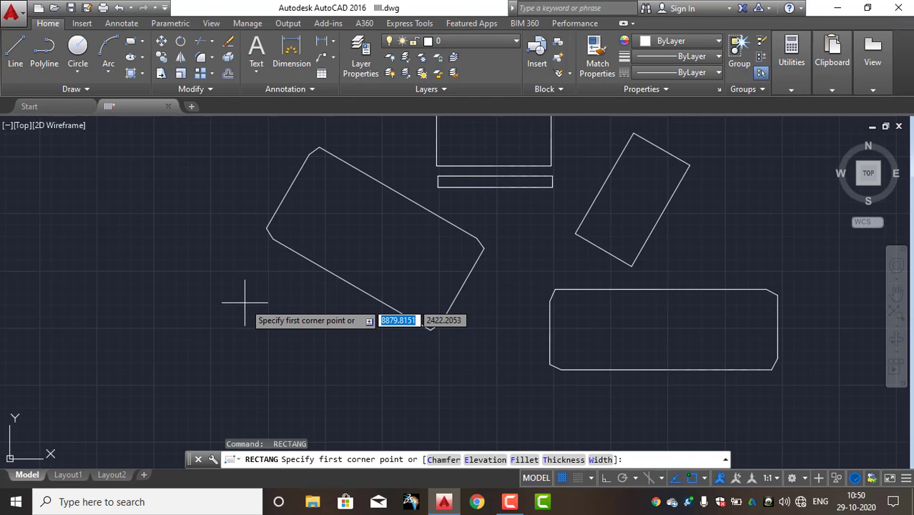
click(487, 461)
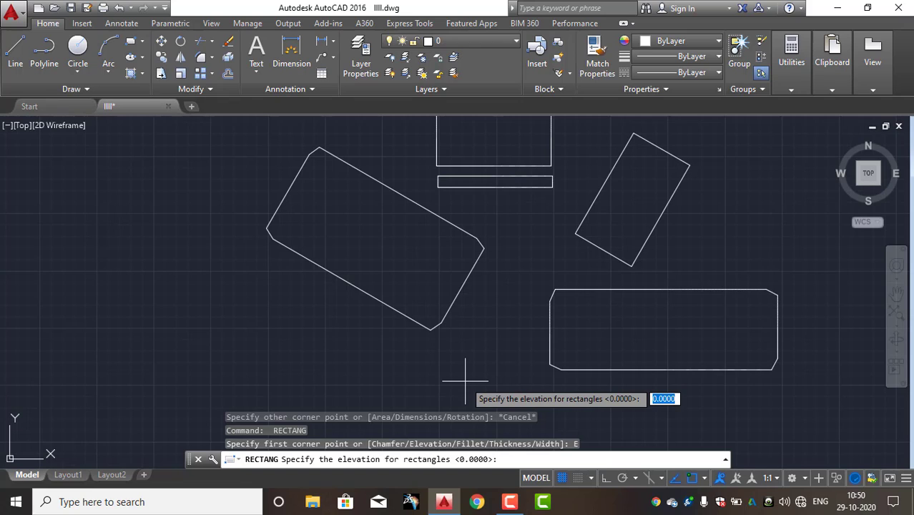
text(50)
key(Return)
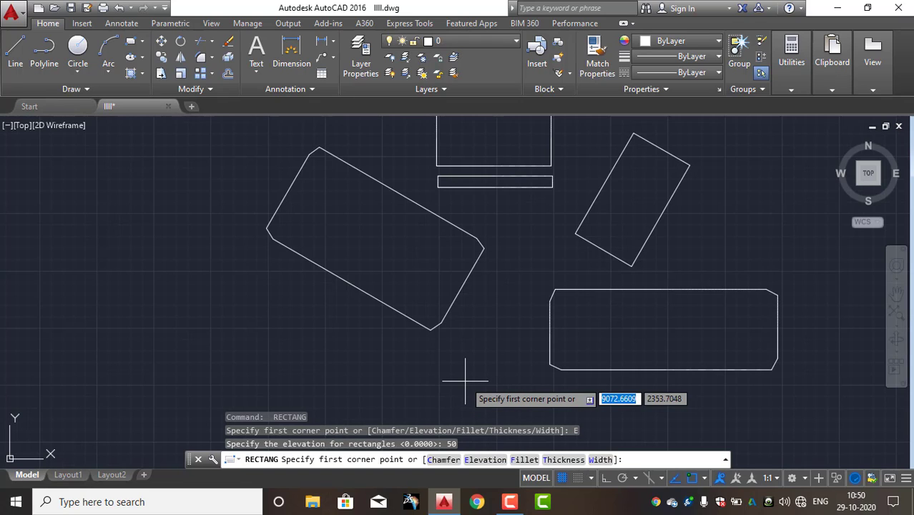
click(246, 282)
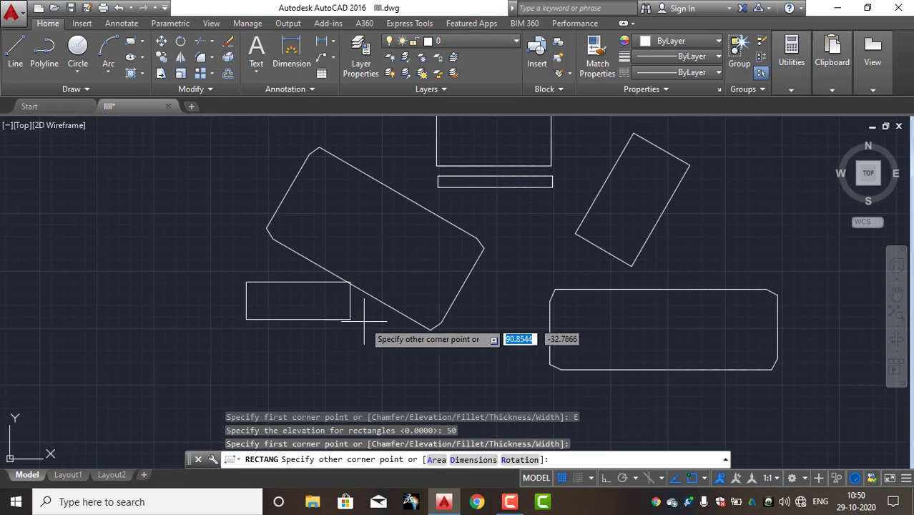
click(447, 355)
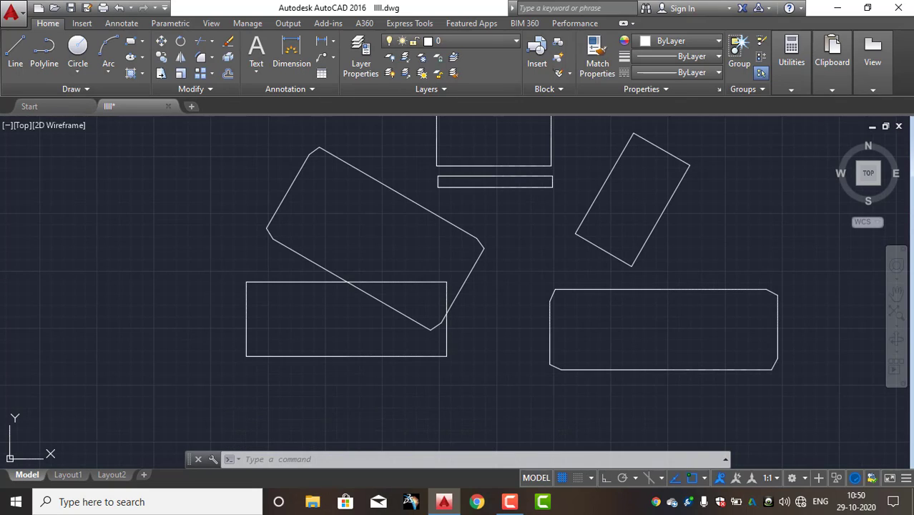
Examine from the side the height of the elevated rectangle against the rotated chamfered rectangle, and return to the top view.
mouse_move(473, 358)
shift+middle_down()
mouse_move(486, 354)
mouse_move(505, 247)
shift+middle_up()
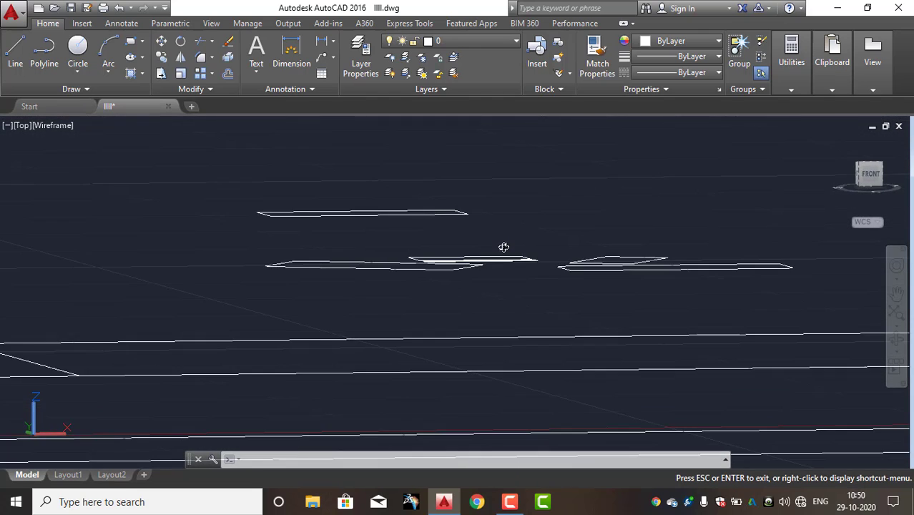
click(461, 267)
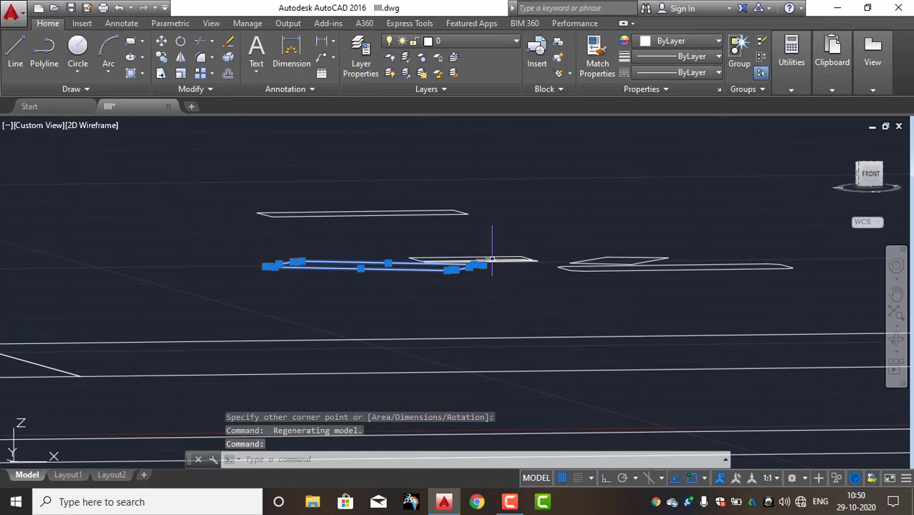
click(427, 214)
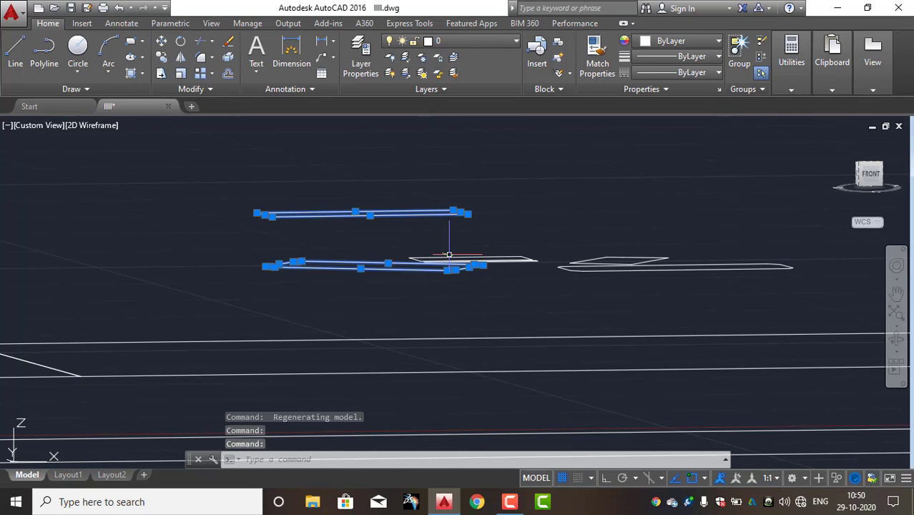
key(Escape)
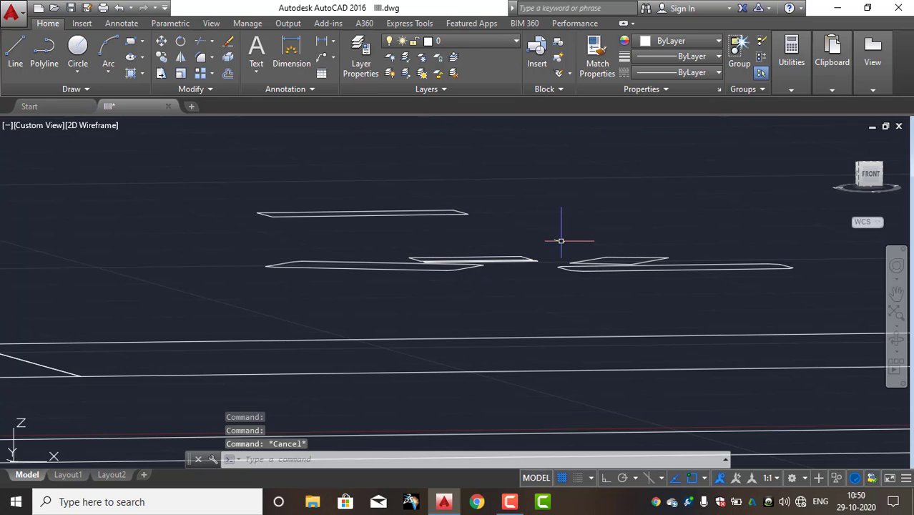
shift+middle_drag(535, 229, 529, 262)
click(871, 170)
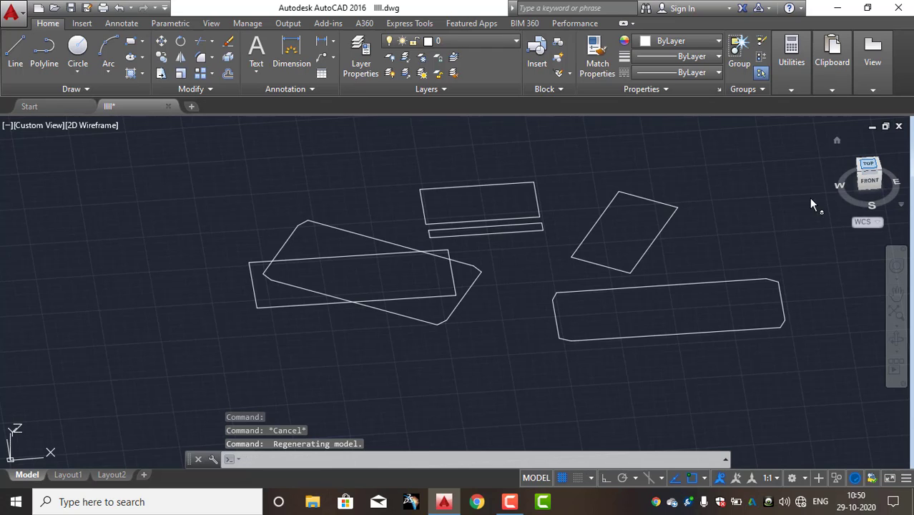
Start the Rectangle command near the group of practice rectangles and reset its elevation to 0.
scroll(585, 231, up, 4)
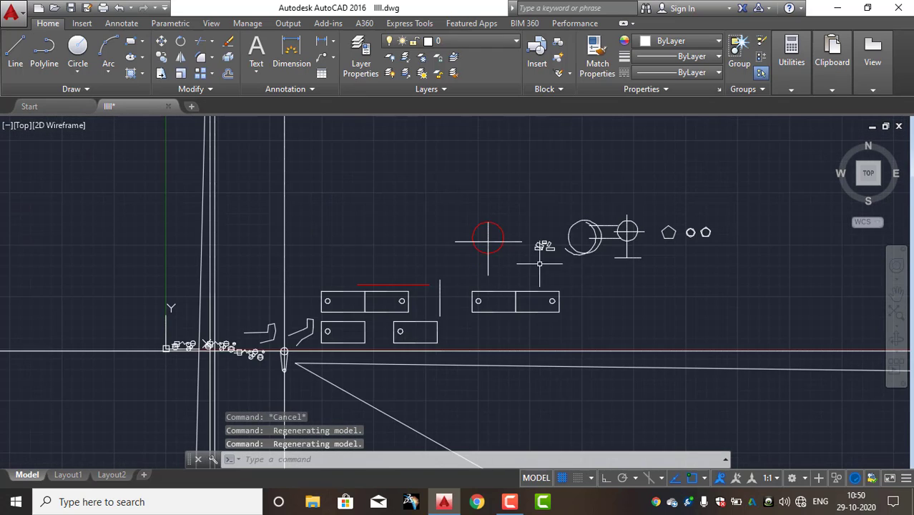
scroll(512, 265, down, 2)
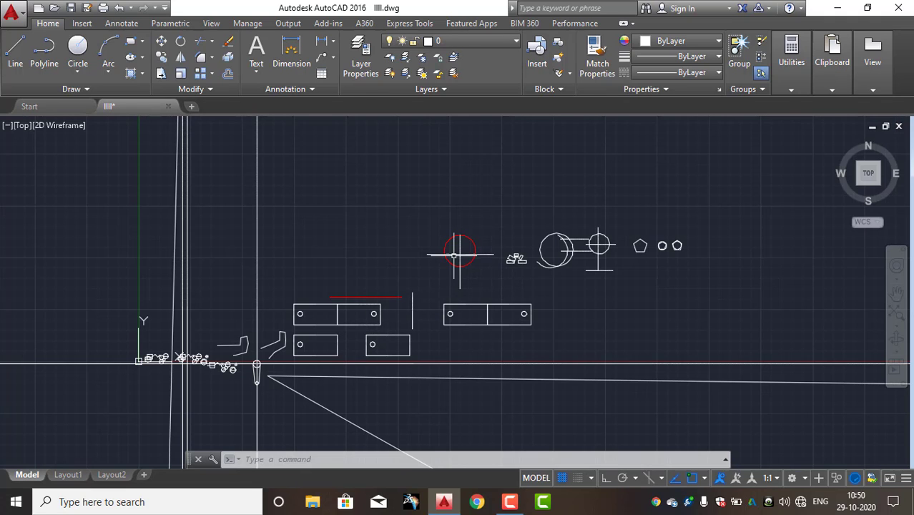
scroll(521, 247, up, 10)
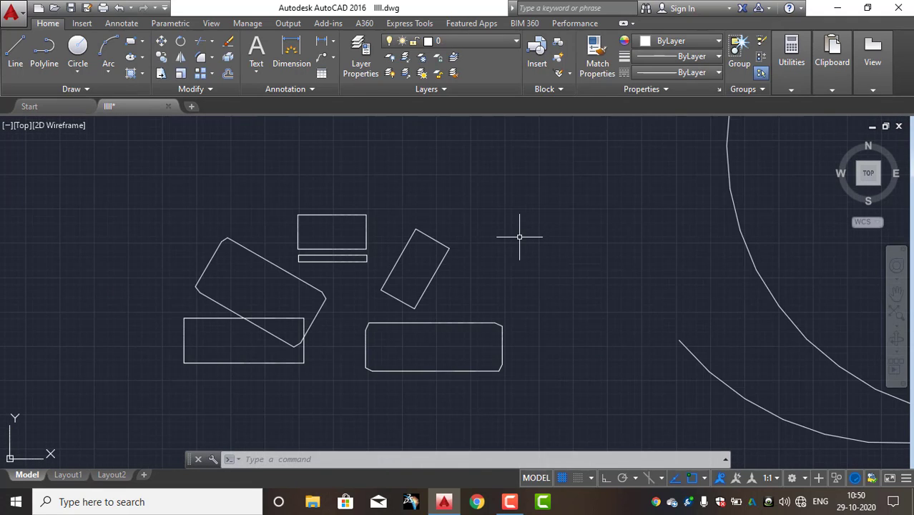
scroll(503, 266, down, 2)
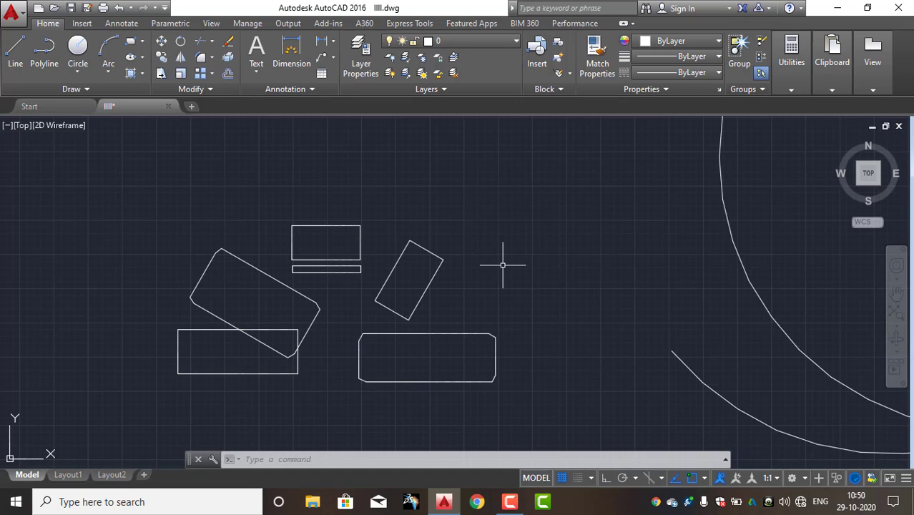
text(rec)
key(Return)
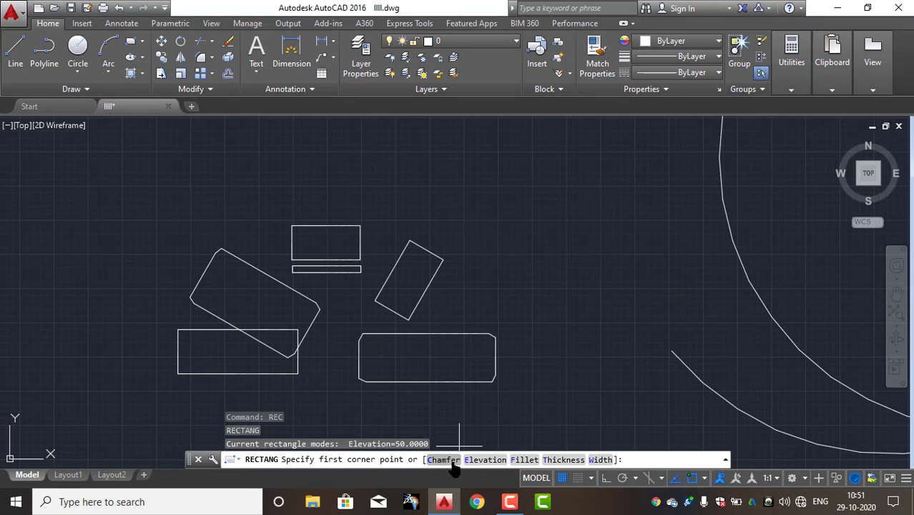
click(486, 459)
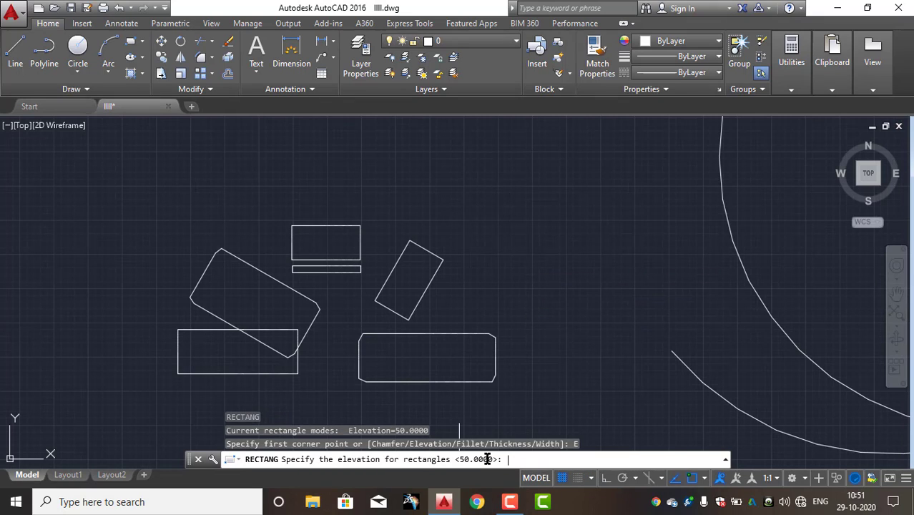
text(0)
key(Return)
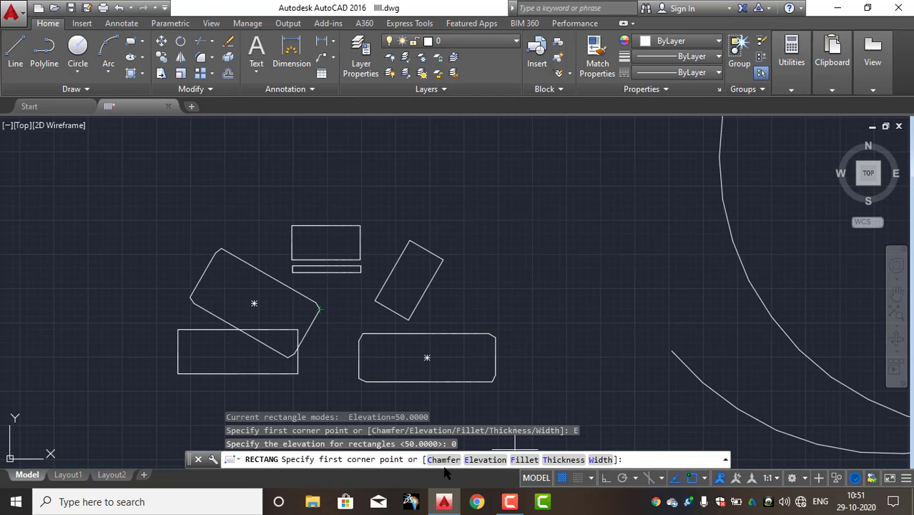
Set the rectangle fillet radius to 10 and draw a rounded rectangle beside the plain rotated rectangle.
click(526, 459)
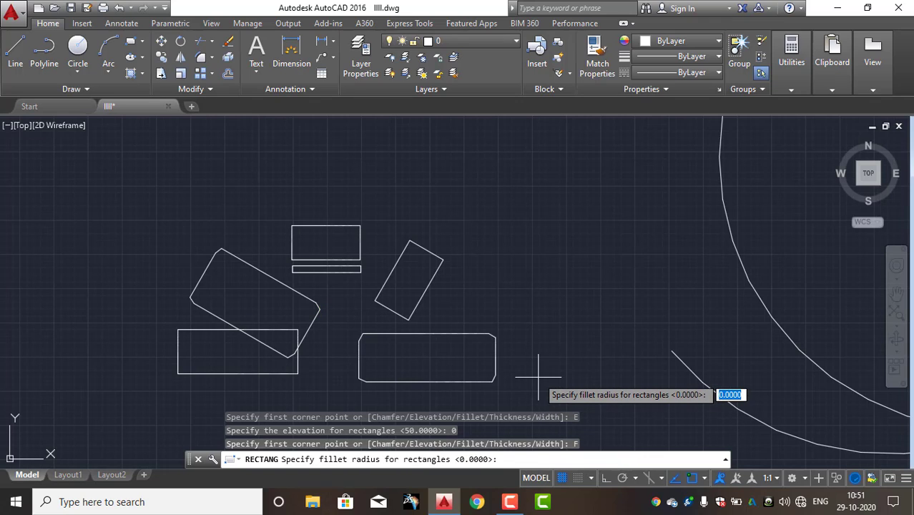
text(10)
key(Return)
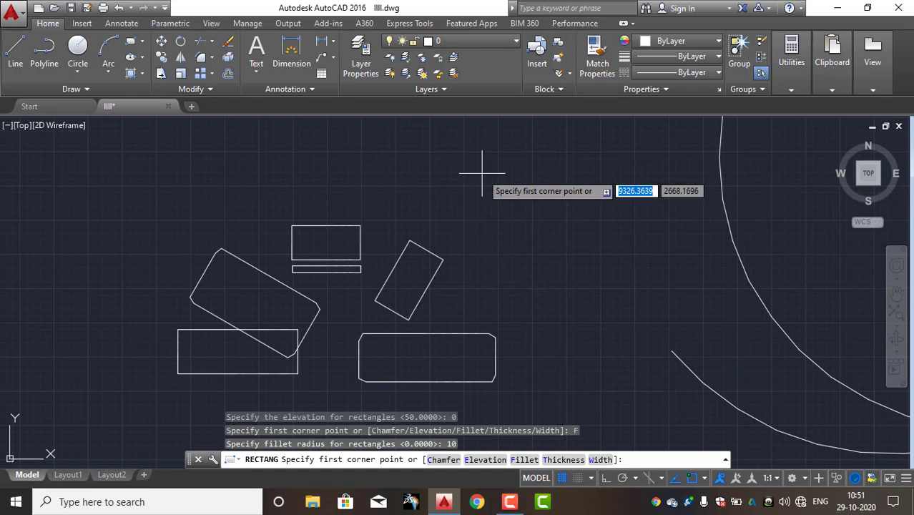
click(472, 217)
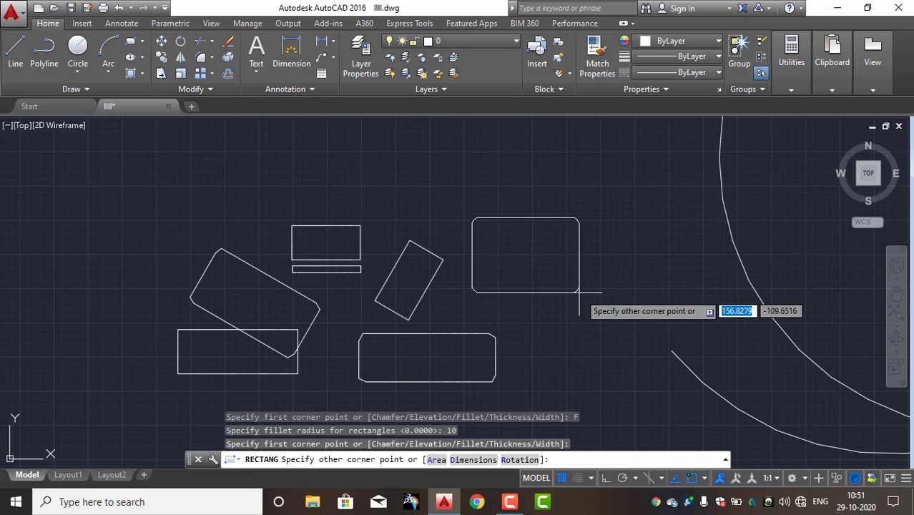
click(608, 291)
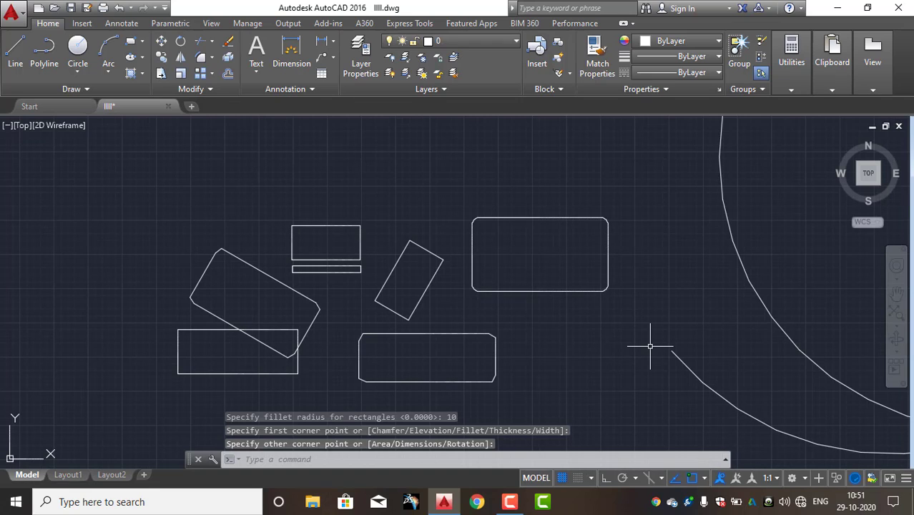
Set the rectangle thickness to 50 and draw a rounded rectangle below the horizontal chamfered one.
key(Return)
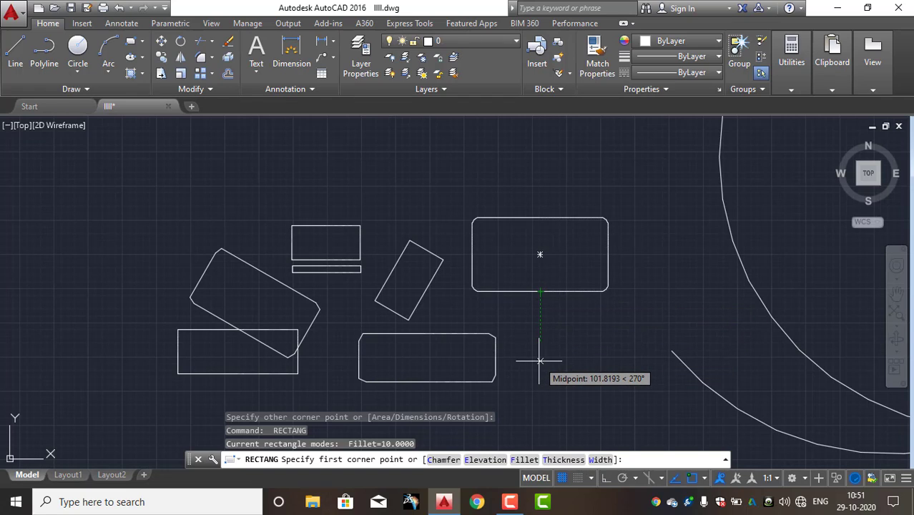
click(561, 461)
middle_drag(596, 382, 510, 369)
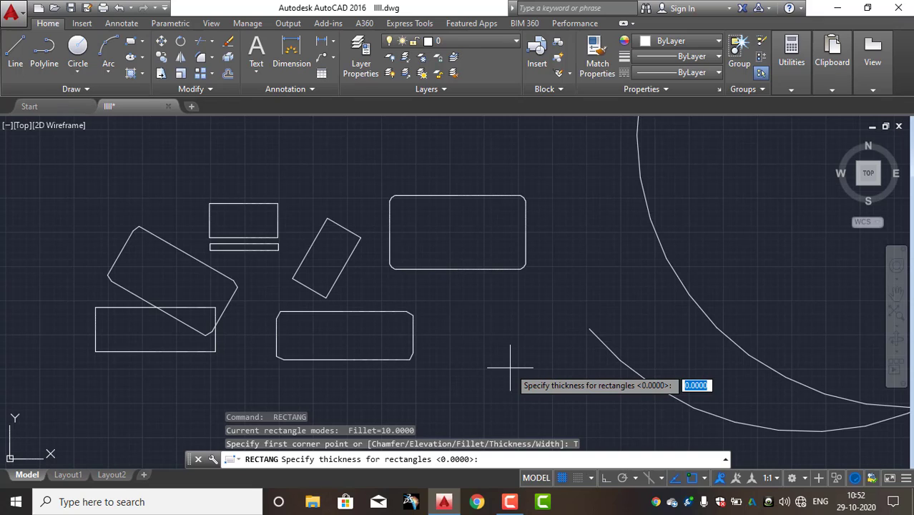
text(50)
key(Return)
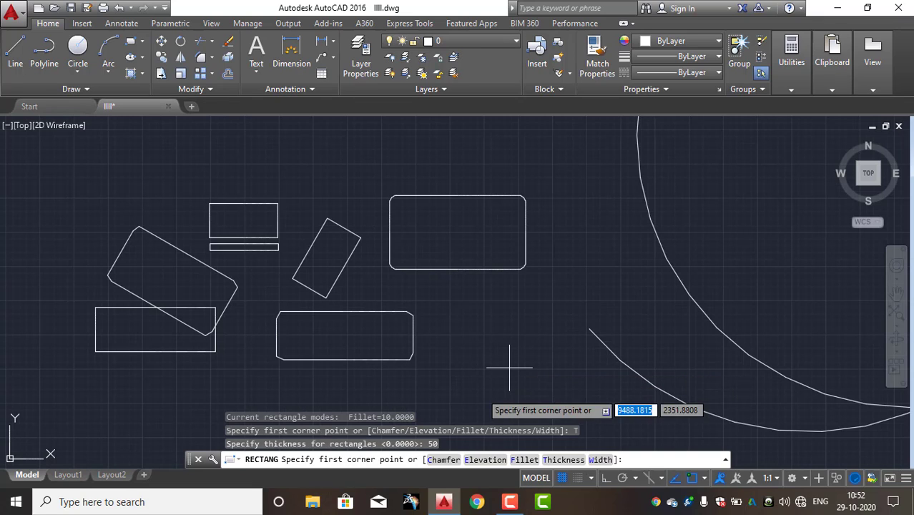
click(373, 378)
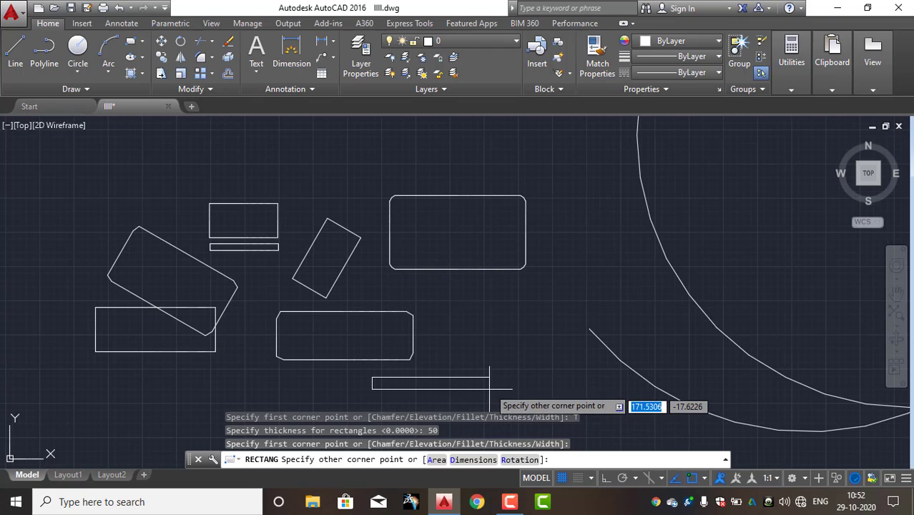
middle_drag(493, 406, 490, 342)
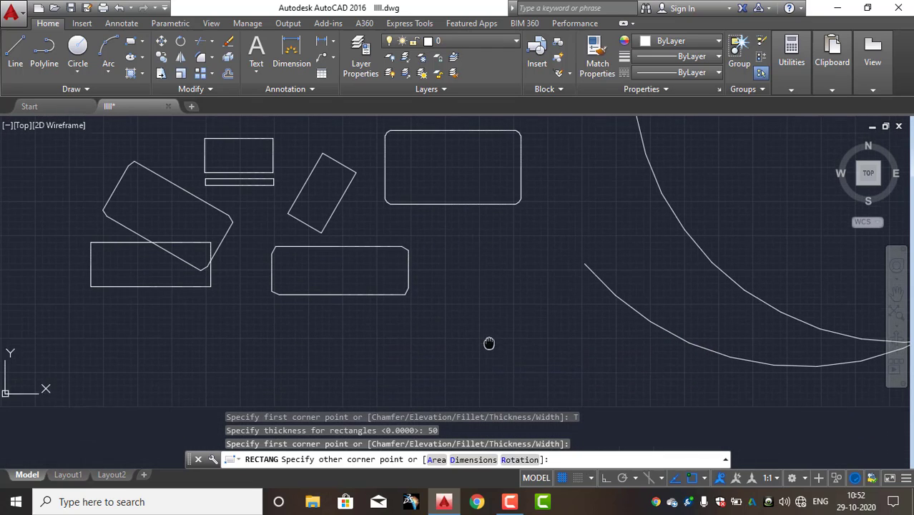
click(492, 362)
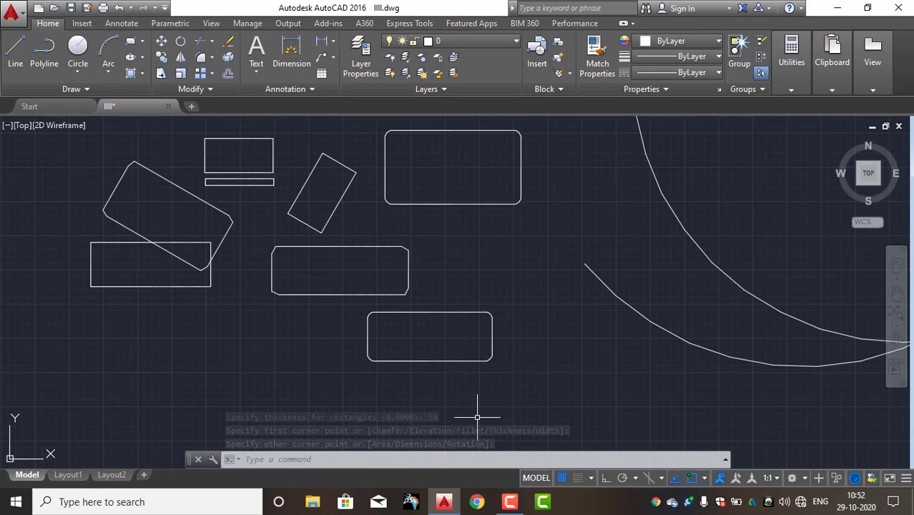
In a tilted 3D view, draw a second rectangle with fillet 10 and thickness 50 below the existing shapes.
shift+middle_drag(481, 389, 467, 328)
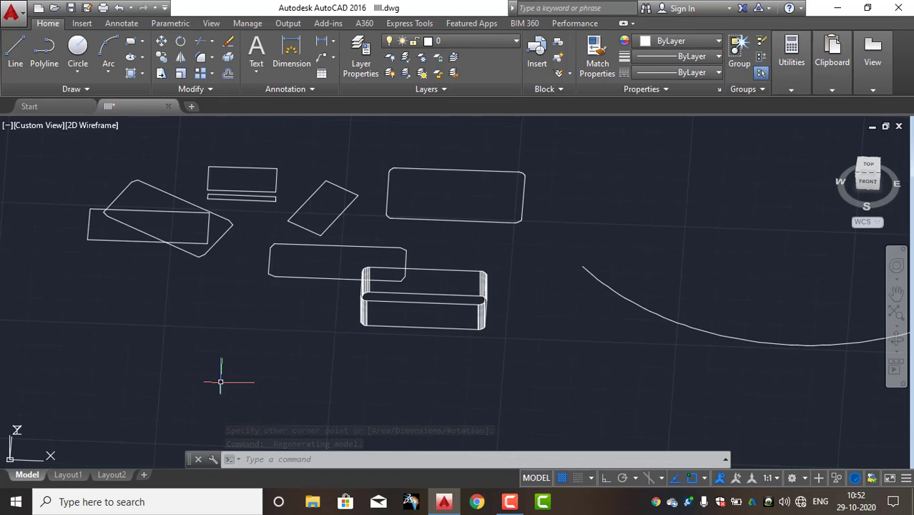
text(rec)
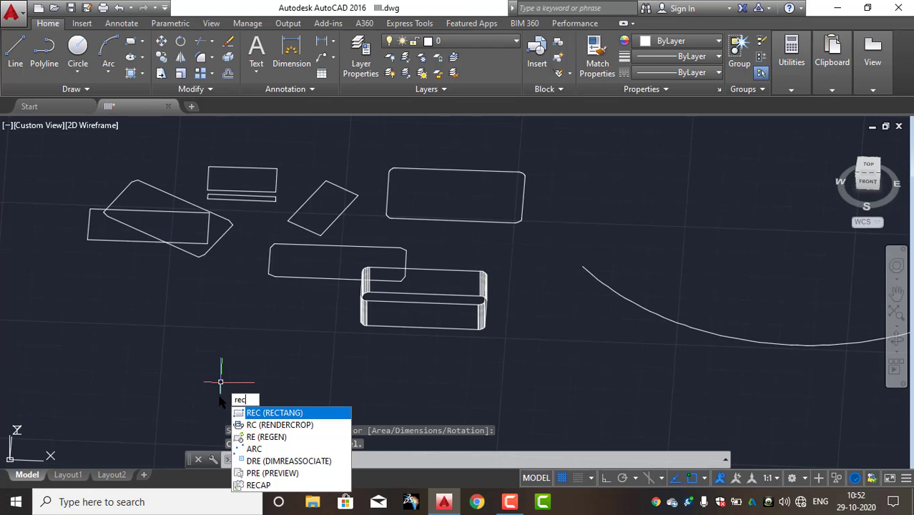
key(Return)
click(208, 342)
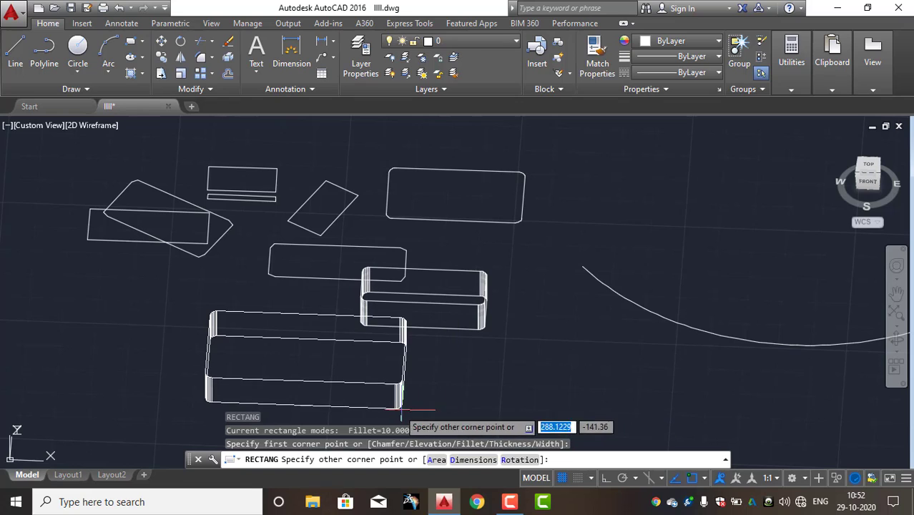
click(334, 400)
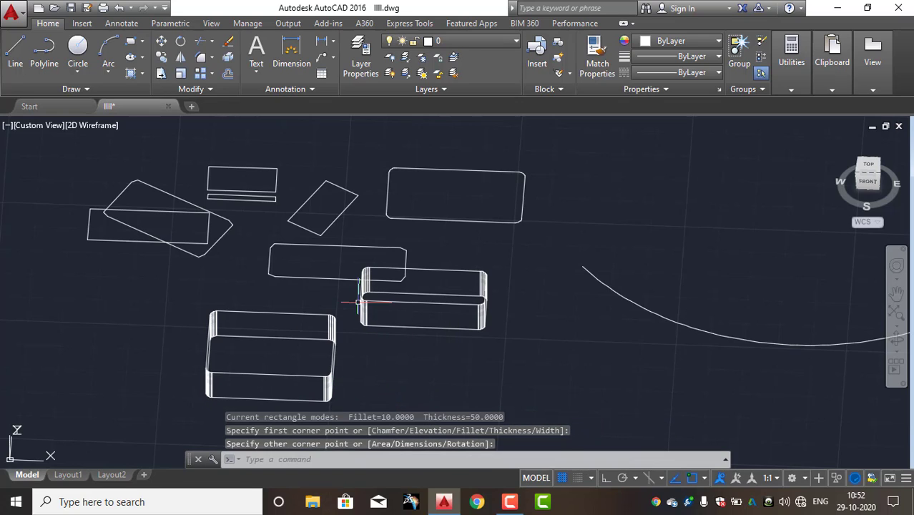
Set the rectangle fillet radius to 0 and draw a sharp-cornered rectangle of thickness 50, about 266 by 110, below the open arc.
shift+middle_drag(358, 302, 359, 326)
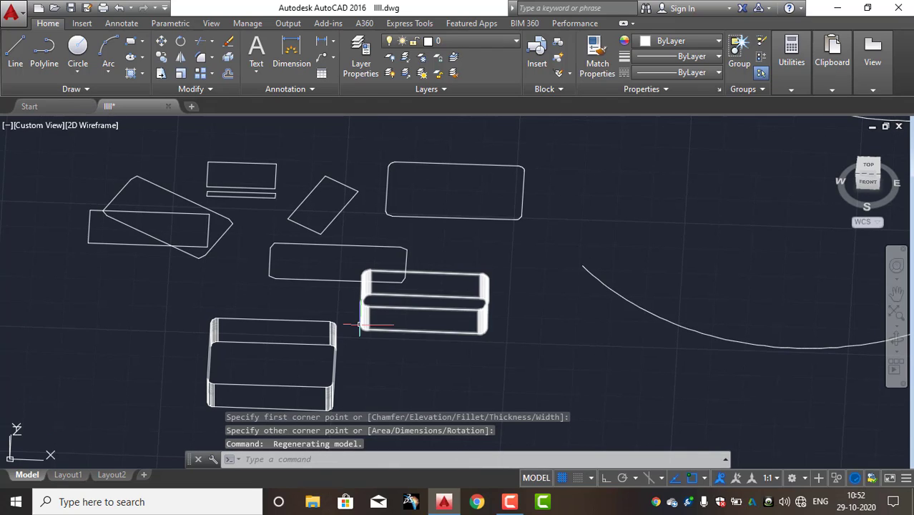
text(rec)
key(Return)
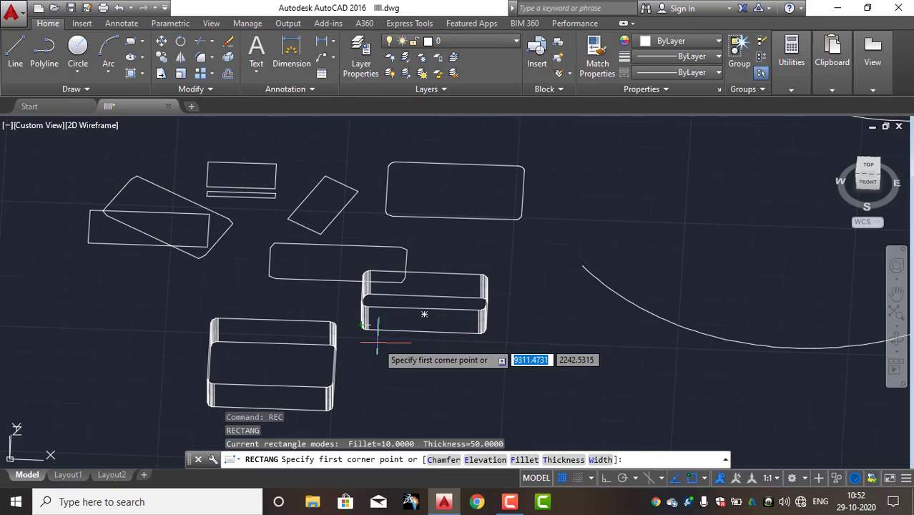
click(522, 460)
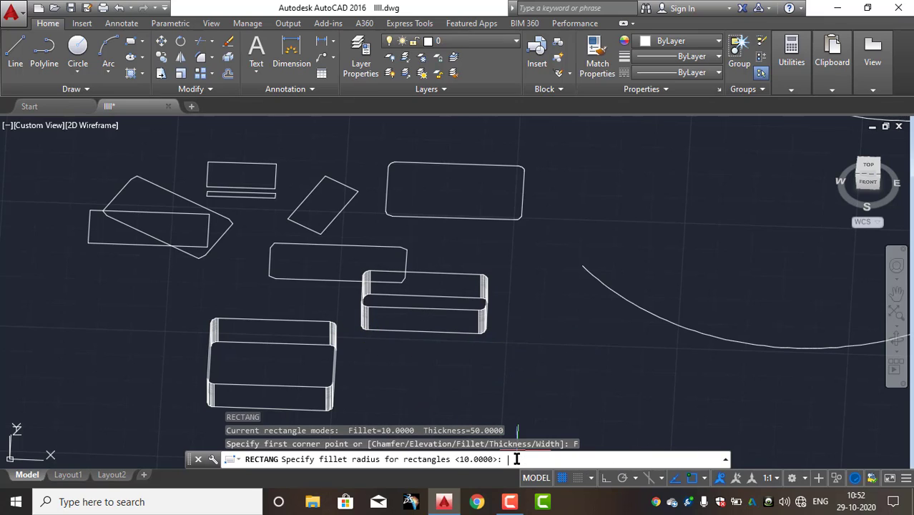
text(0)
key(Return)
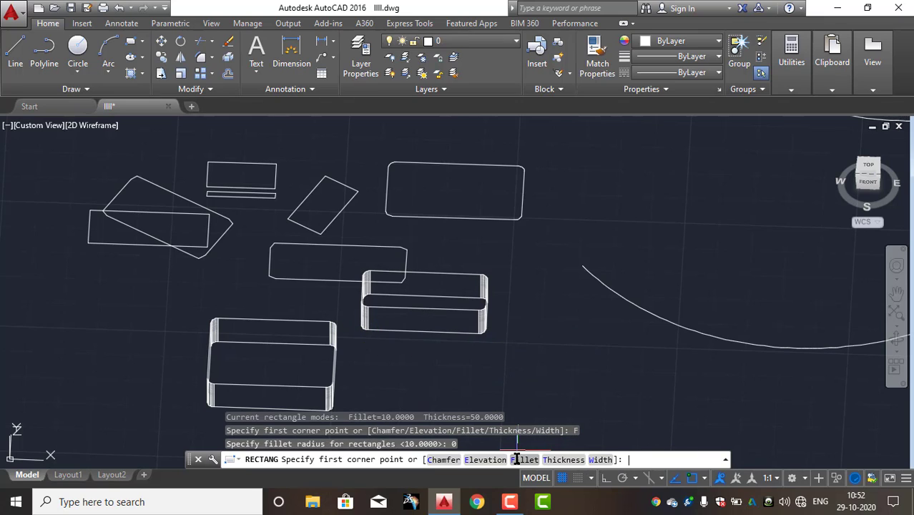
click(525, 362)
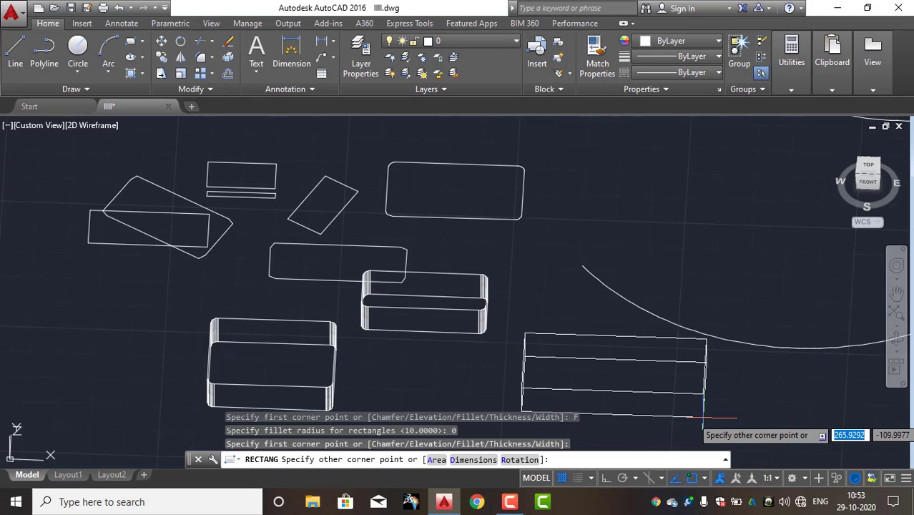
click(704, 419)
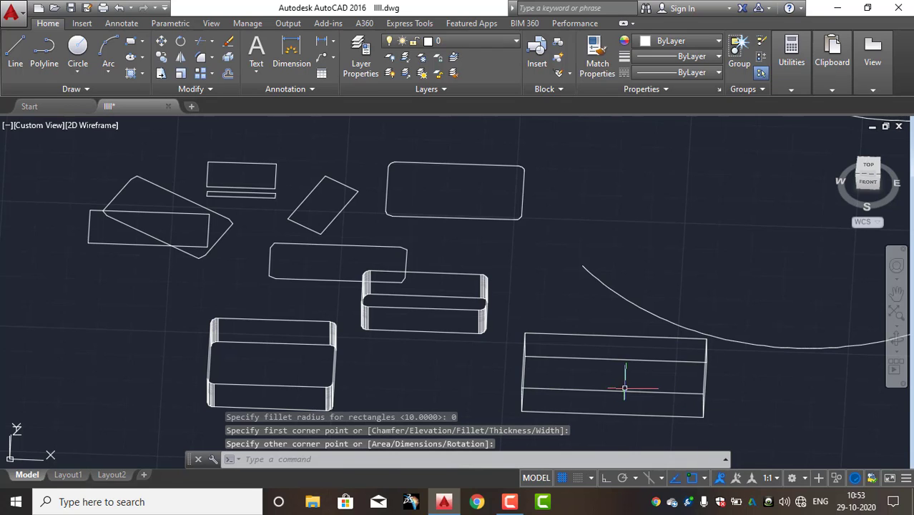
Set the rectangle thickness to 0 and draw a flat rectangle between the larger rounded box and the sharp-cornered box.
middle_drag(624, 382, 659, 362)
key(Return)
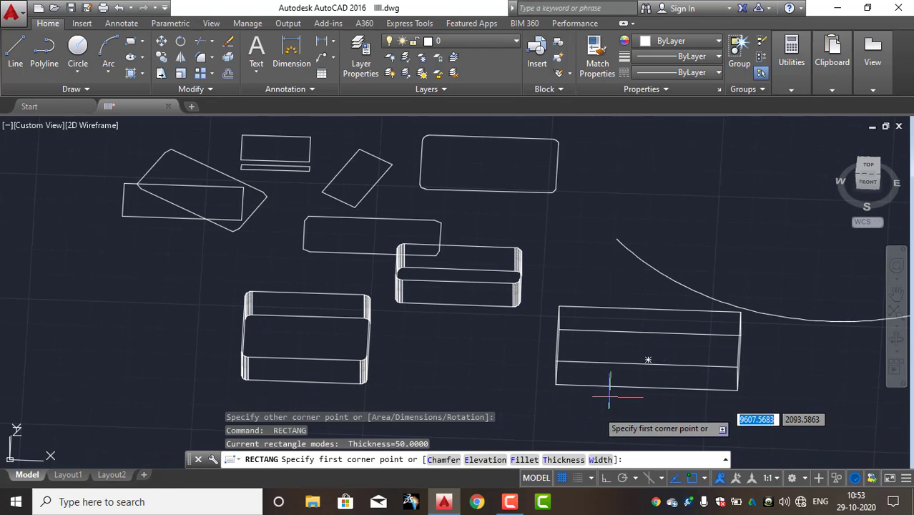
click(556, 460)
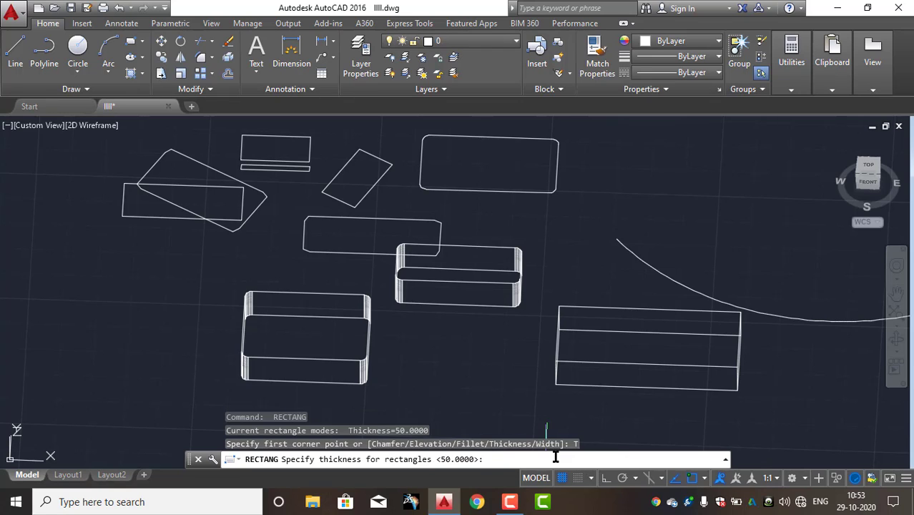
text(0)
key(Return)
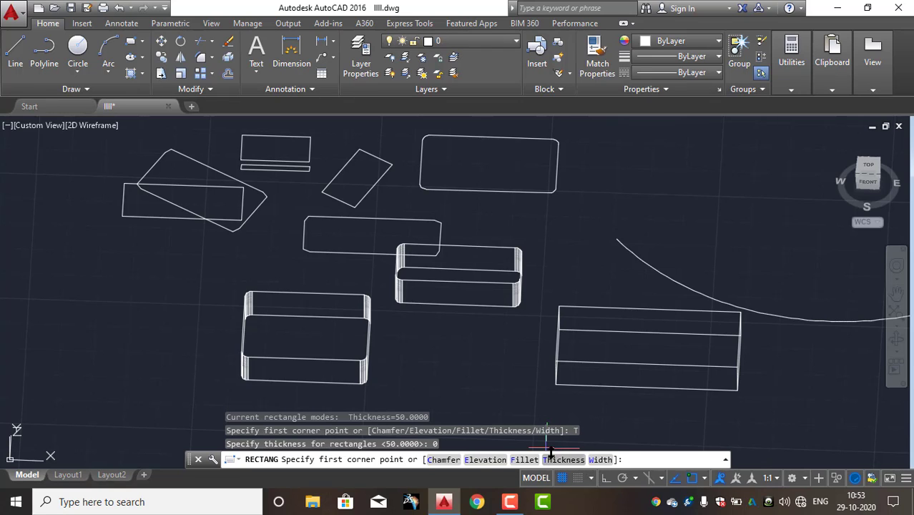
click(393, 339)
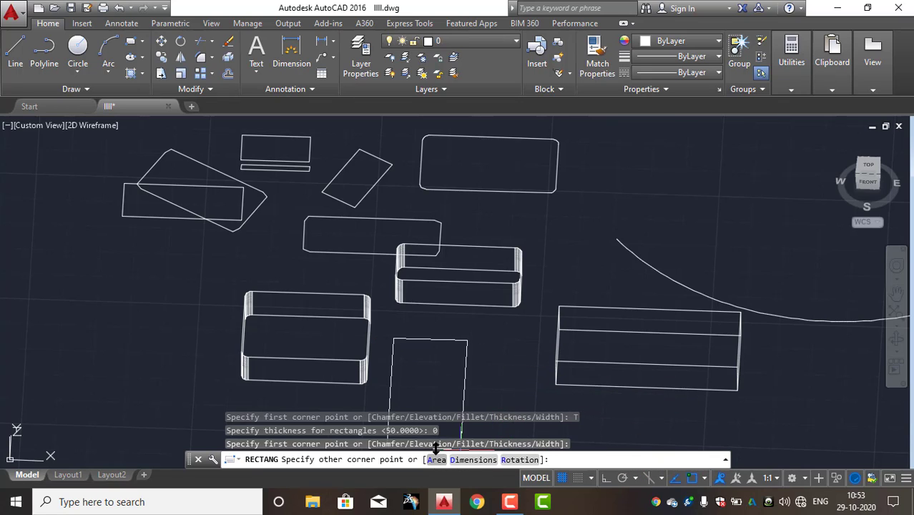
click(508, 378)
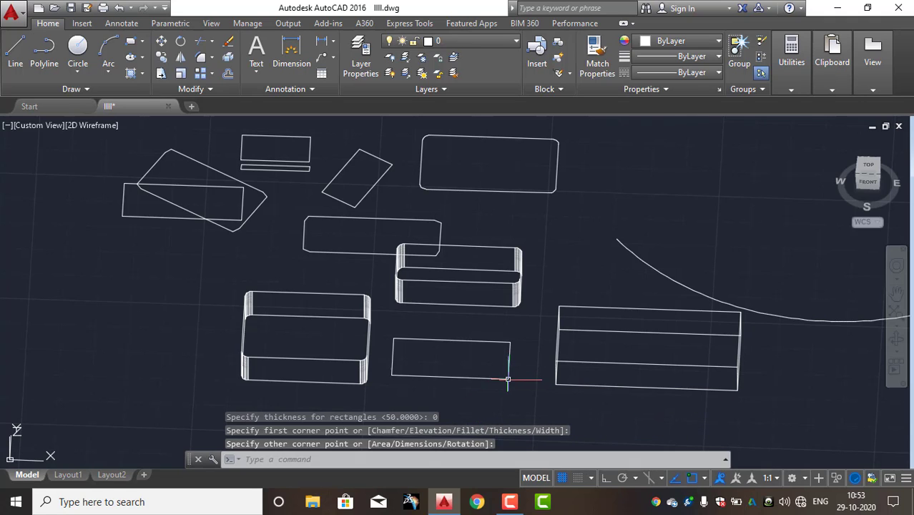
In the Top view, set the rectangle line width to 10 and draw a rectangle in the empty space right of the rectangle containing one circle.
key(space)
mouse_move(474, 299)
middle_down()
mouse_move(498, 278)
mouse_move(589, 243)
mouse_move(602, 259)
middle_up()
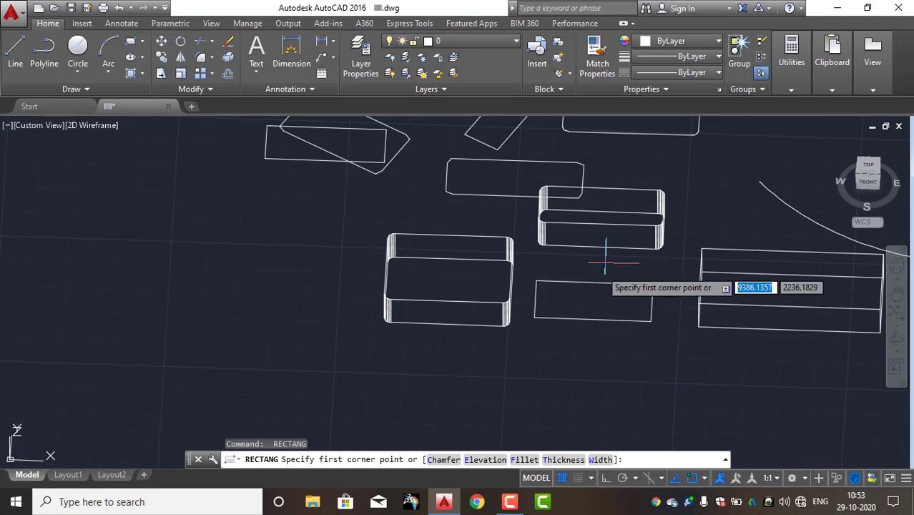
click(600, 460)
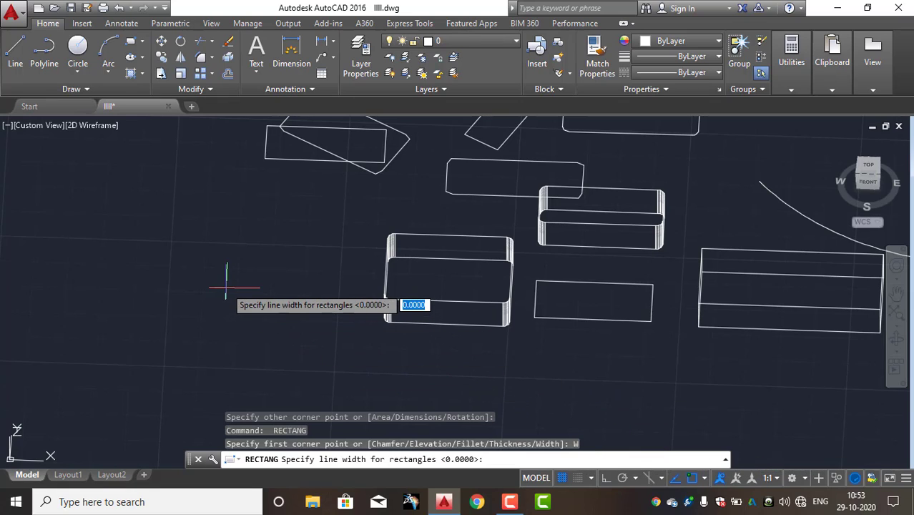
click(868, 166)
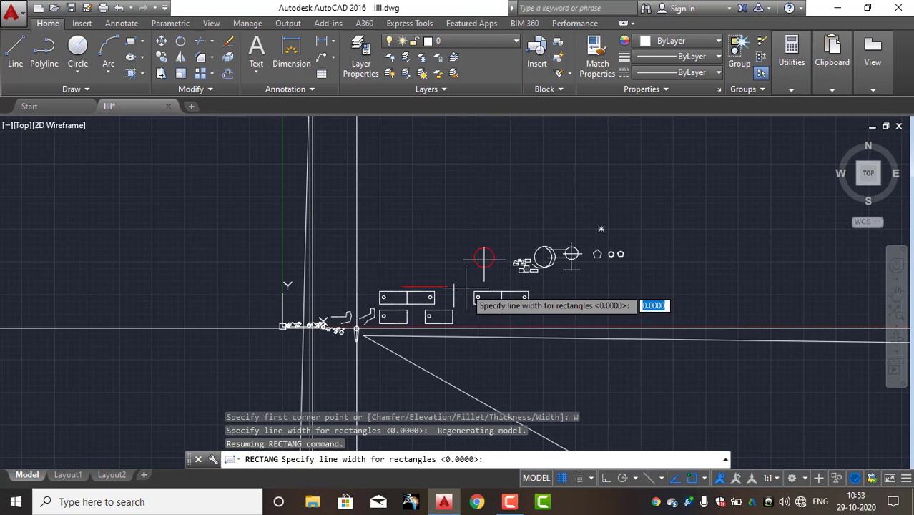
scroll(465, 301, up, 5)
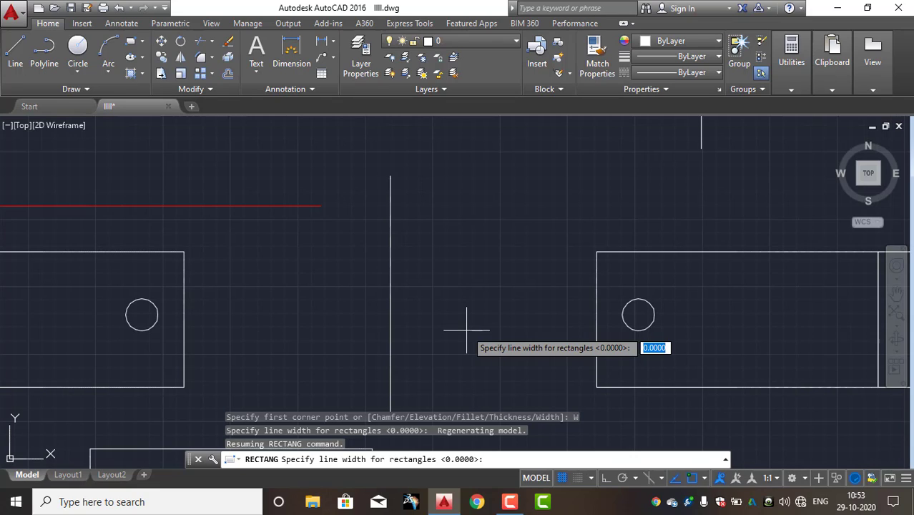
mouse_move(461, 347)
middle_down()
mouse_move(472, 246)
mouse_move(548, 149)
middle_up()
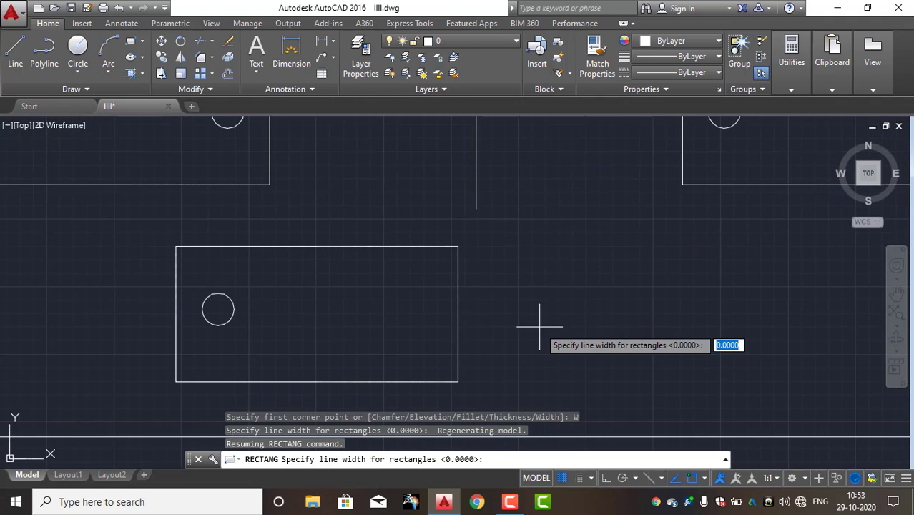
middle_drag(537, 348, 542, 275)
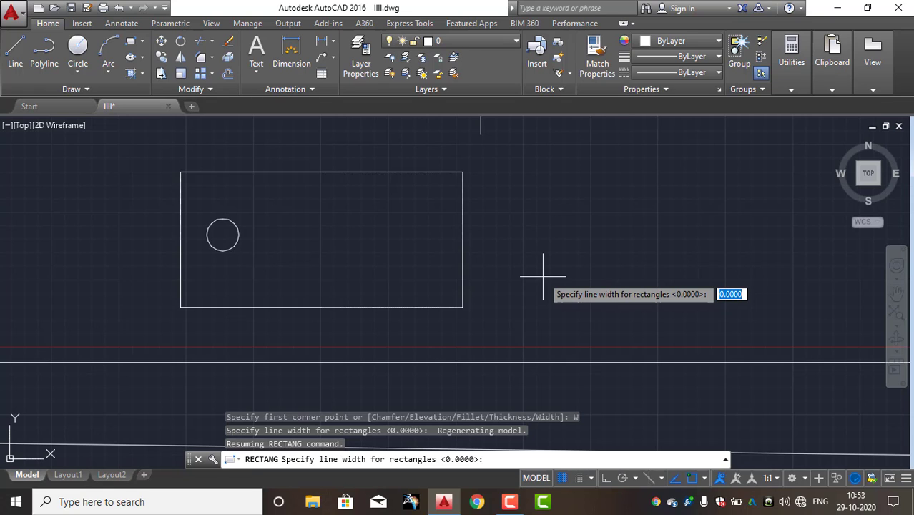
scroll(541, 272, down, 3)
scroll(548, 272, up, 5)
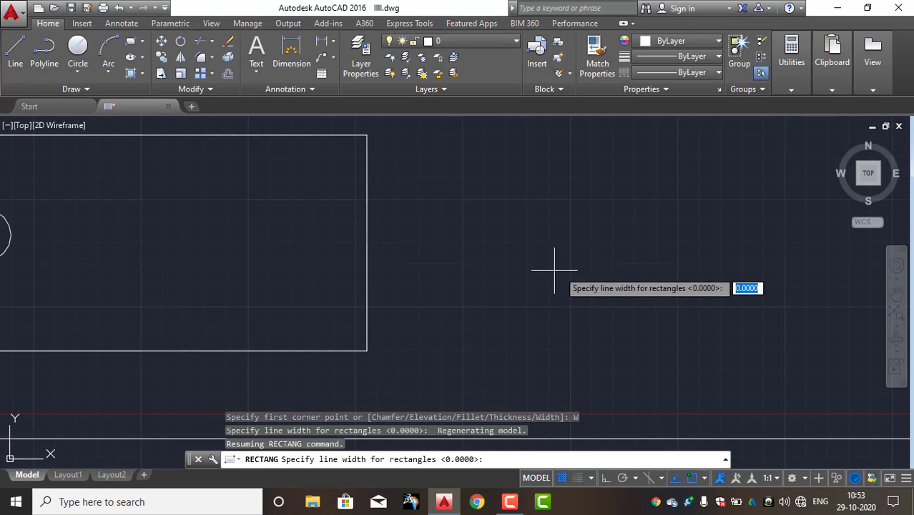
mouse_move(602, 278)
middle_down()
mouse_move(467, 279)
mouse_move(453, 292)
middle_up()
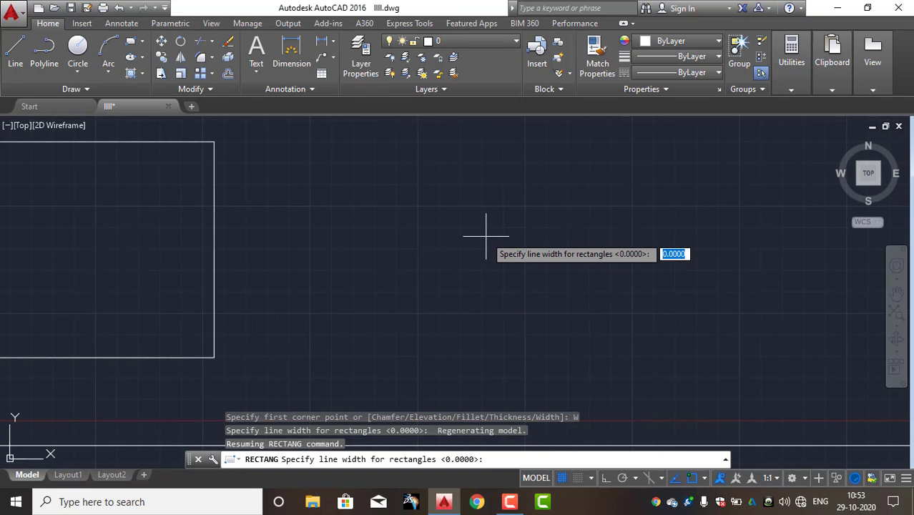
text(10)
key(Return)
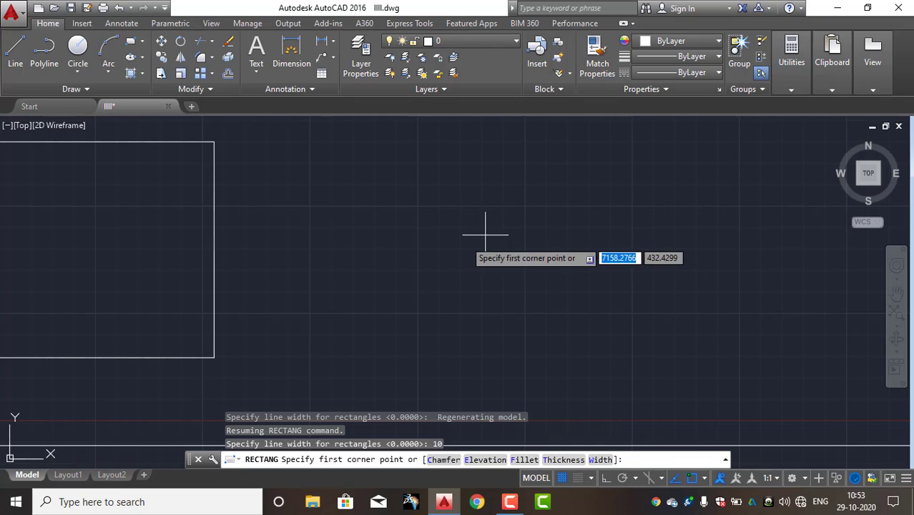
click(425, 208)
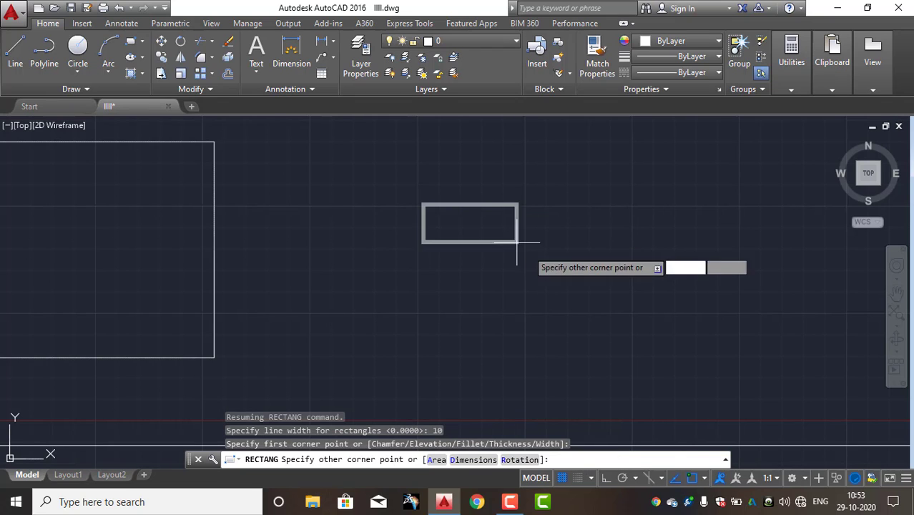
click(695, 319)
scroll(665, 342, up, 10)
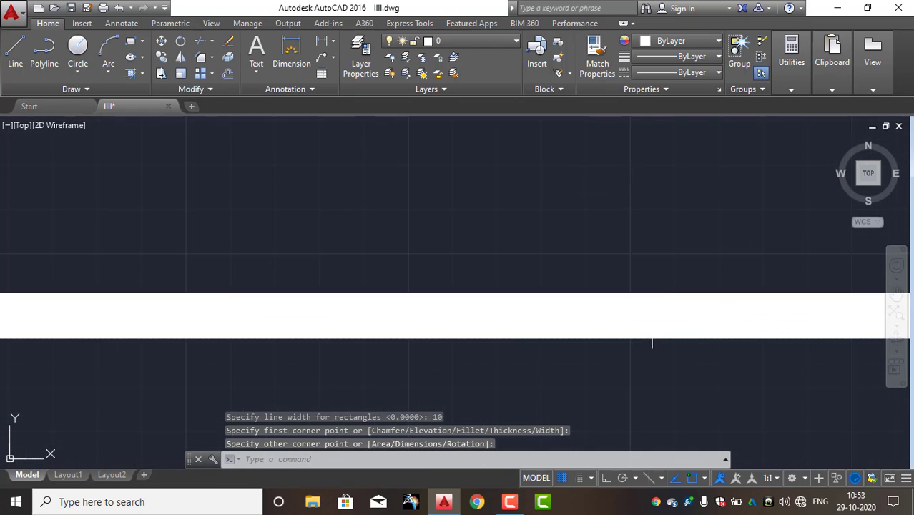
scroll(663, 283, down, 6)
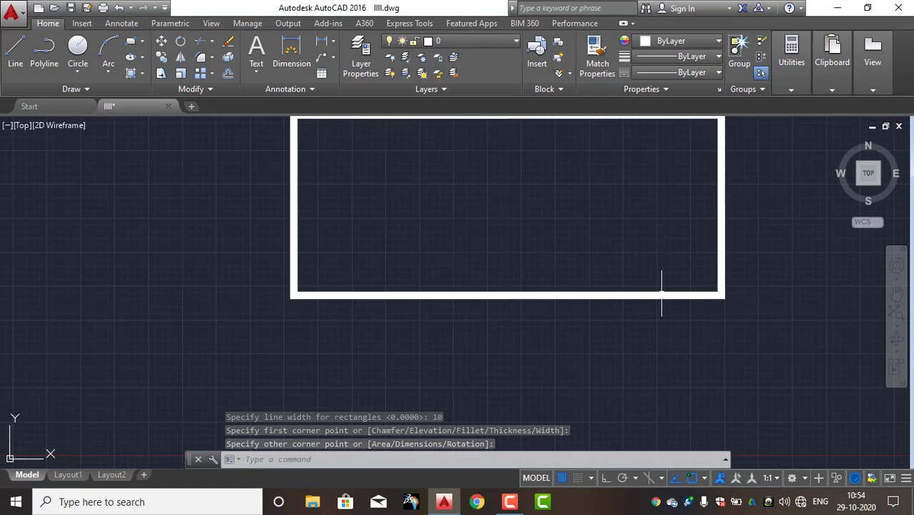